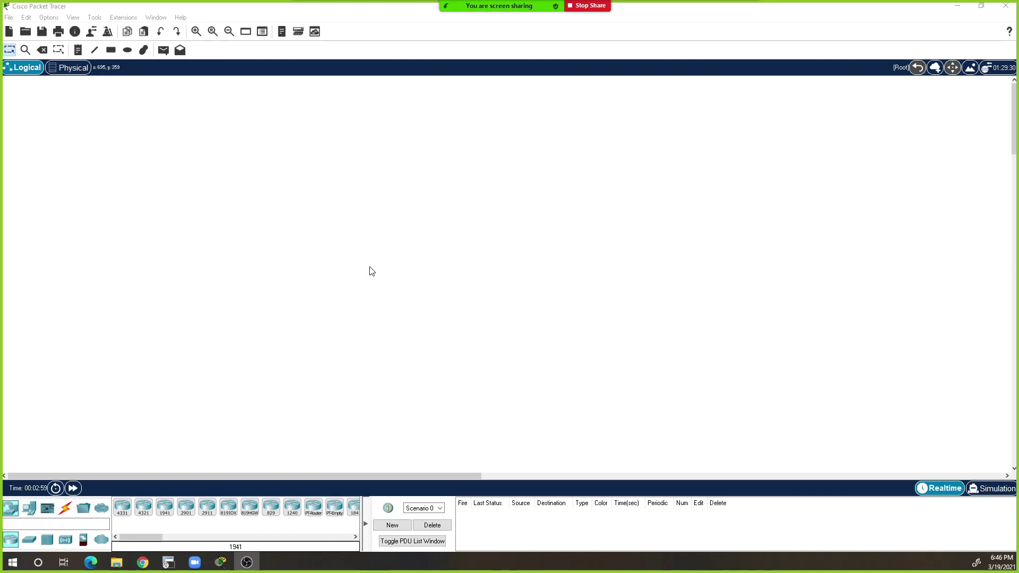
# Add a text note reading "Small Campus Using OSPF as Dynmaic Routing Protocol" near the top of the workspace
pyautogui.click(78, 49)
pyautogui.click(333, 119)
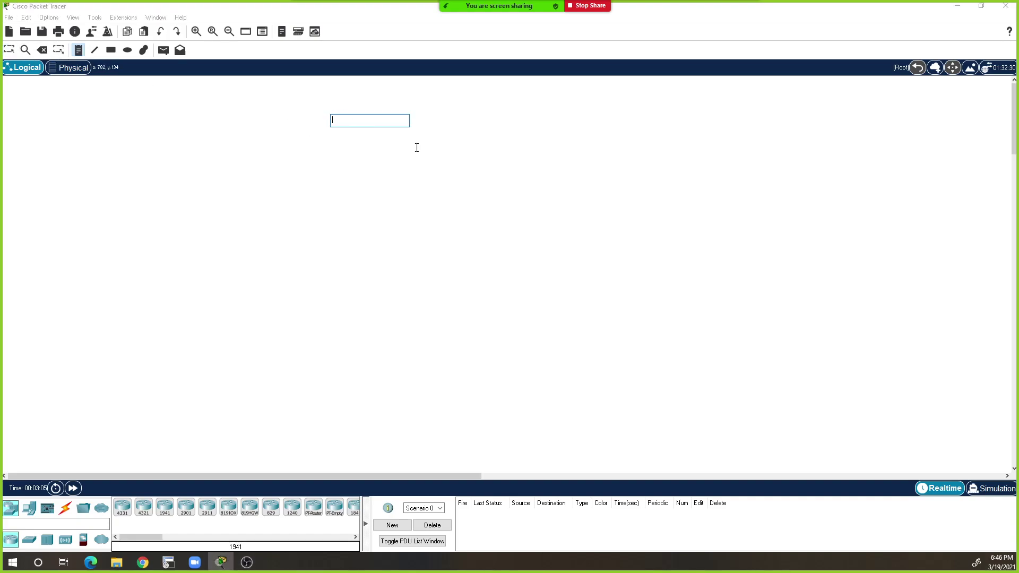
pyautogui.write('Small Cam')
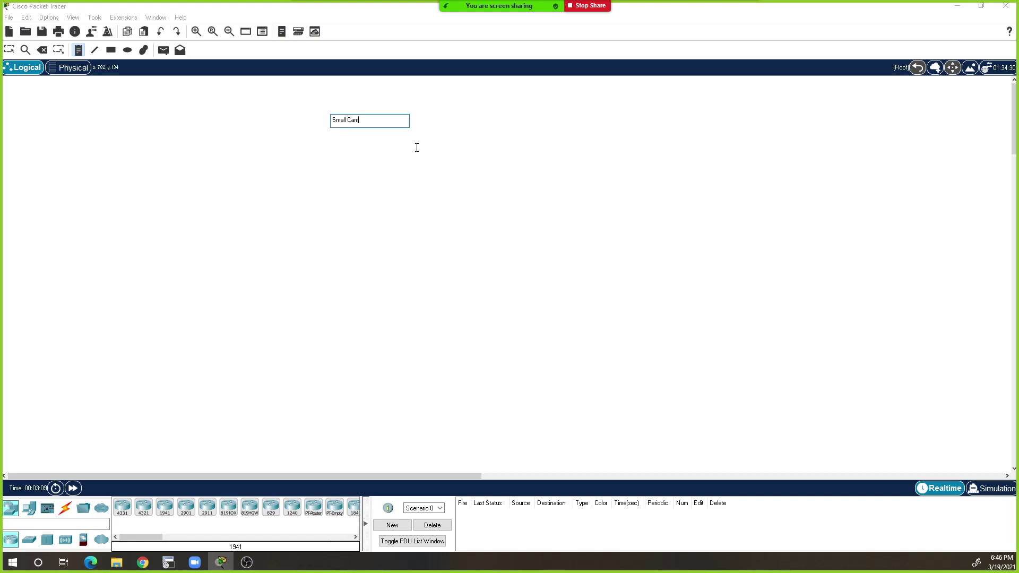
pyautogui.write('pus Using OSPF as Dyn')
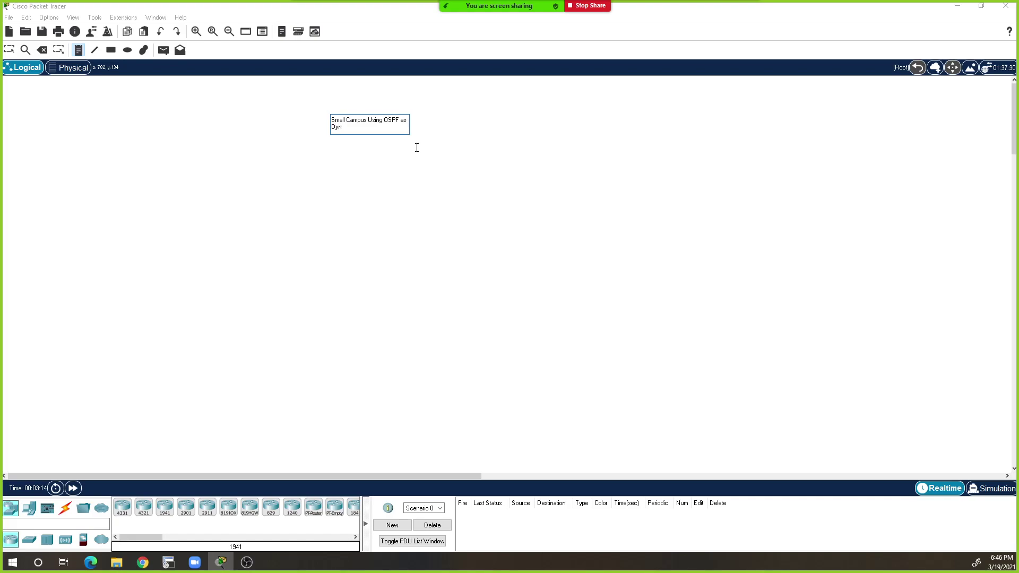
pyautogui.write('maic Routing Protocol')
pyautogui.click(425, 158)
pyautogui.click(425, 121)
pyautogui.click(348, 137)
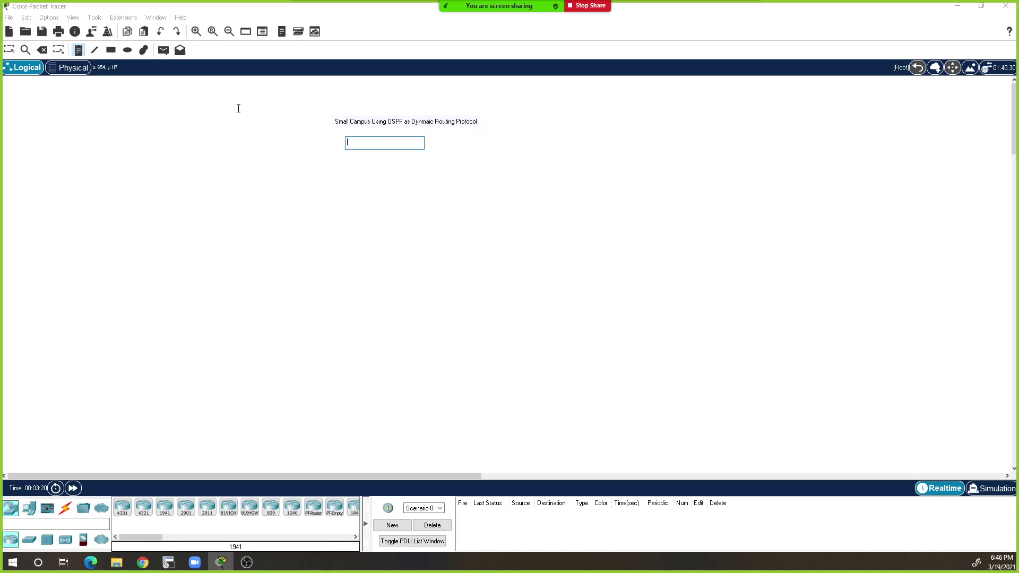
pyautogui.press('Escape')
pyautogui.click(365, 126)
pyautogui.press('Escape')
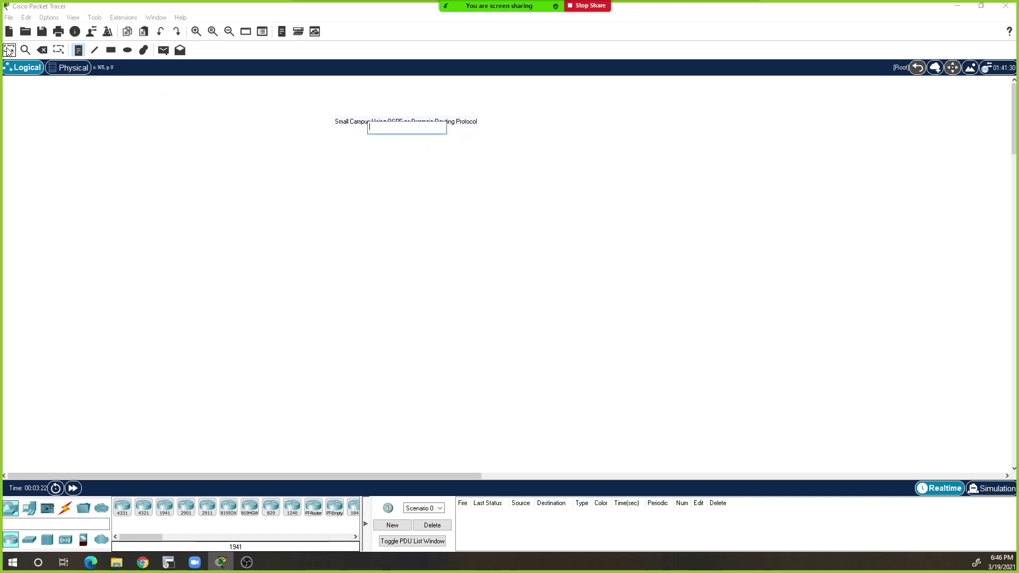
pyautogui.doubleClick(377, 123)
pyautogui.hotkey('ctrl', 'a')
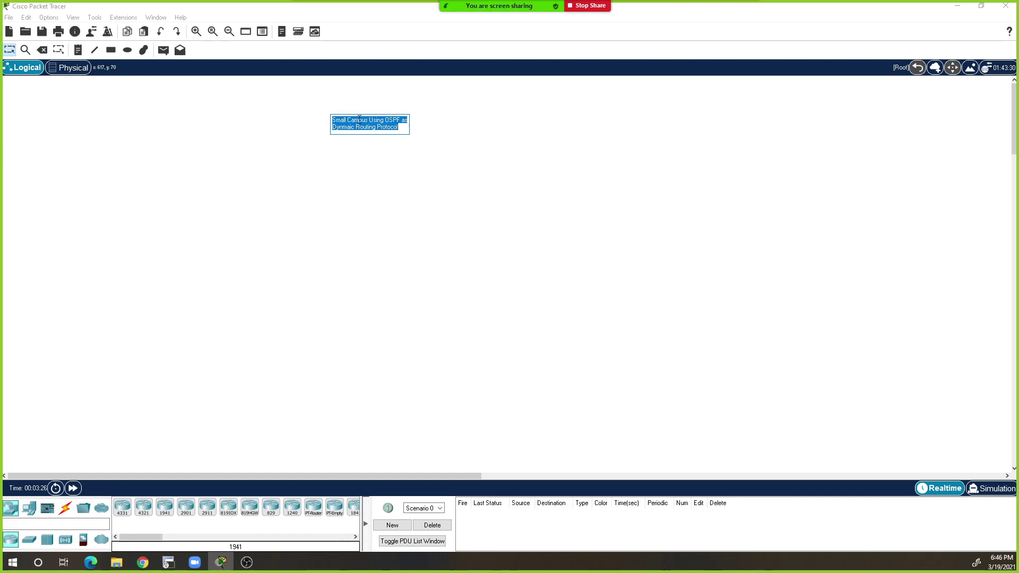
pyautogui.click(287, 100)
# Move the campus title note up and to the right, near the workspace's top edge
pyautogui.click(195, 32)
pyautogui.click(196, 31)
pyautogui.click(195, 31)
pyautogui.moveTo(403, 118); pyautogui.dragTo(444, 99)
pyautogui.click(461, 169)
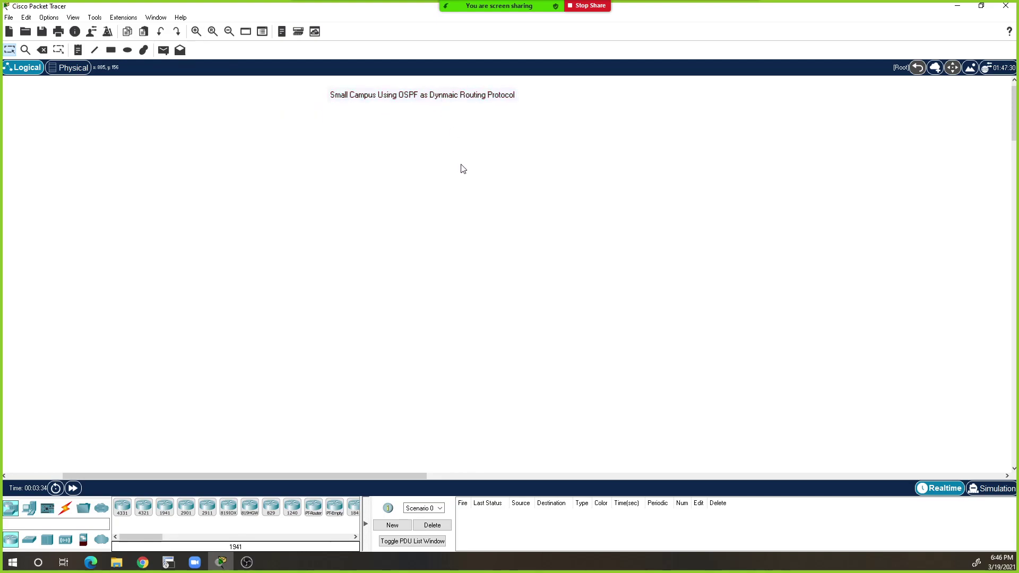
# Draw a tall rectangle filled with lime green below and to the left of the campus title
pyautogui.click(111, 50)
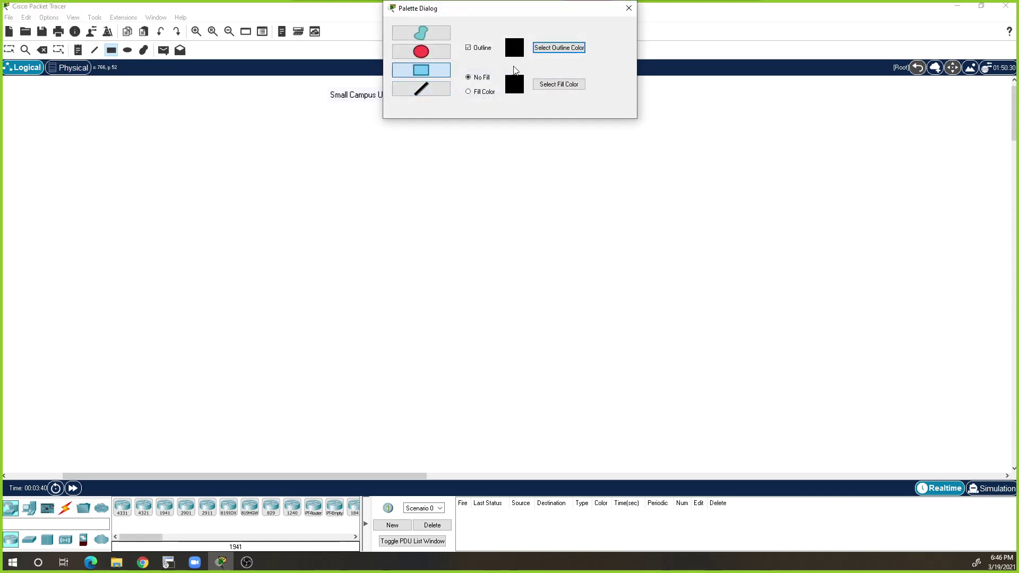
pyautogui.click(491, 91)
pyautogui.click(557, 84)
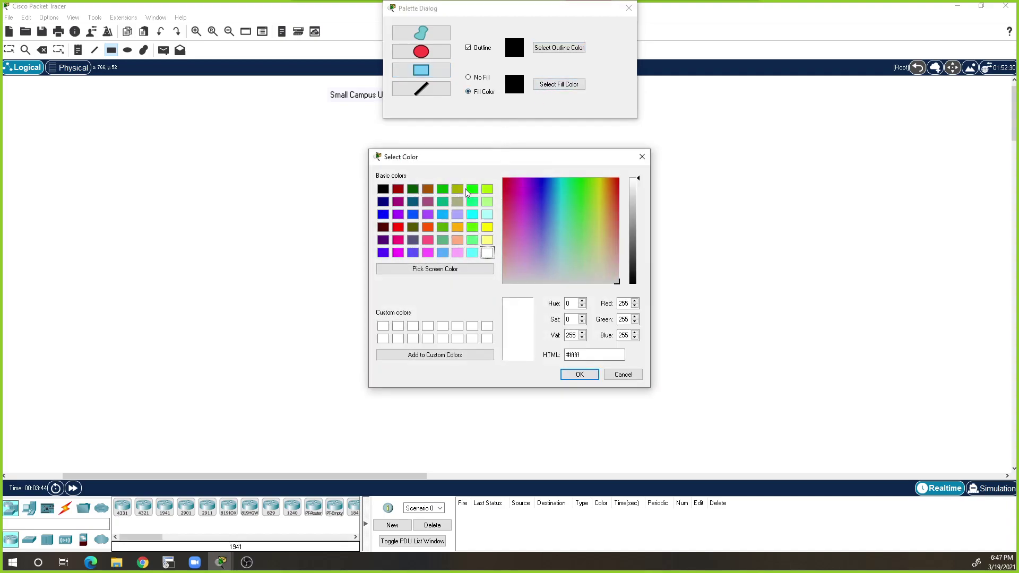
pyautogui.click(486, 189)
pyautogui.click(580, 374)
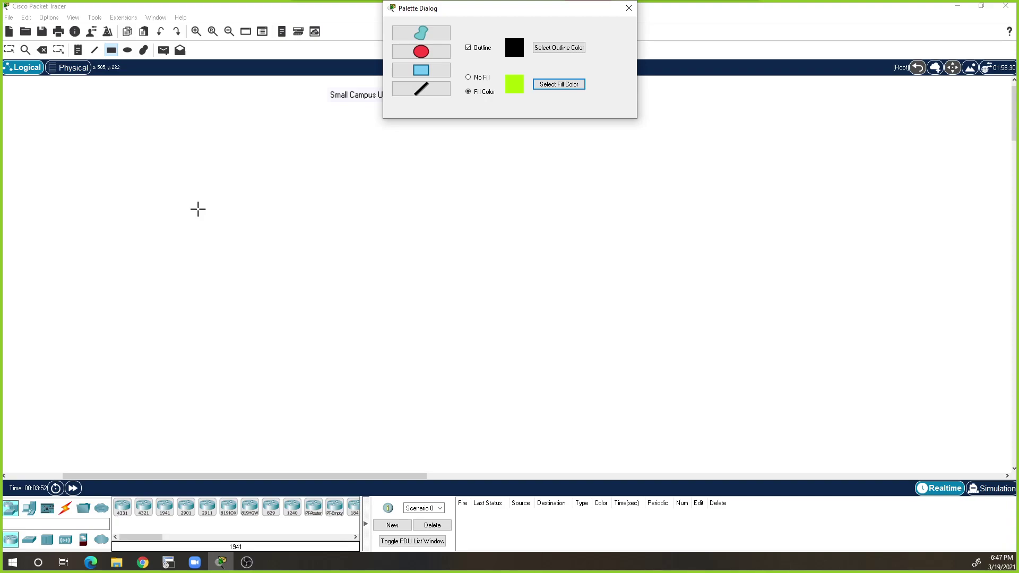
pyautogui.moveTo(184, 196); pyautogui.dragTo(341, 422)
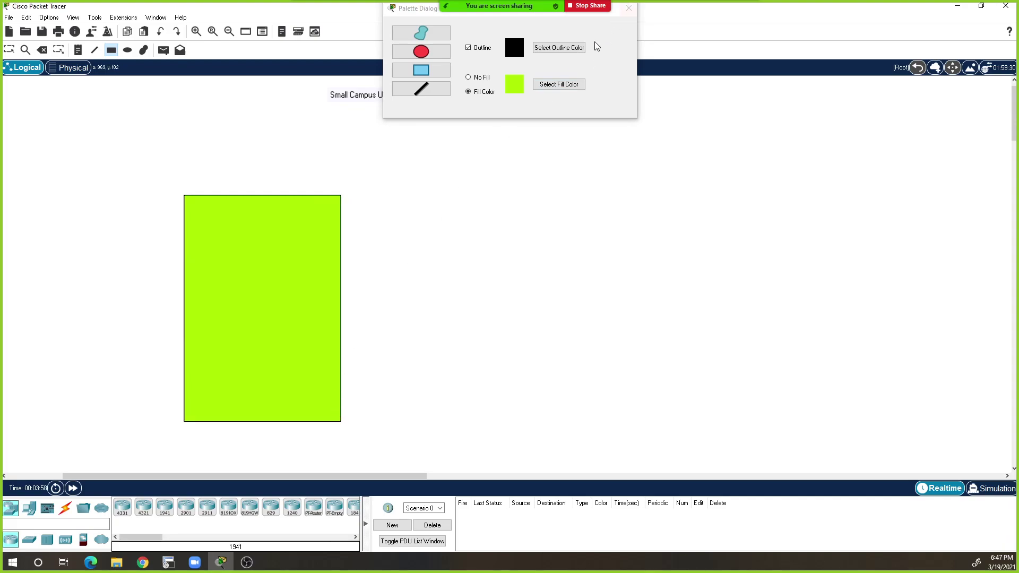
# Draw a second tall rectangle filled with light cyan to the right of the green one, and close the drawing palette
pyautogui.click(553, 93)
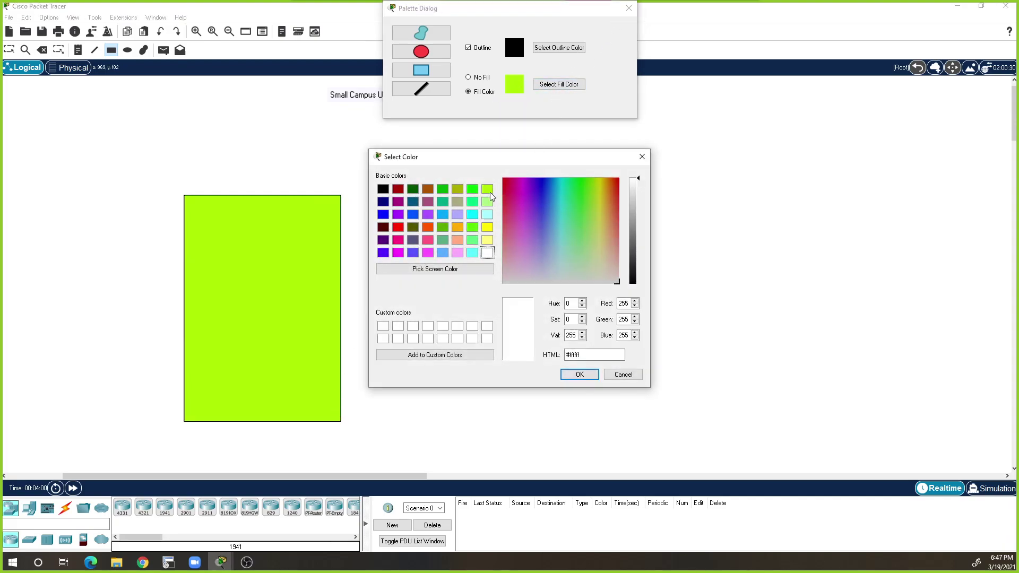
pyautogui.click(487, 215)
pyautogui.click(582, 374)
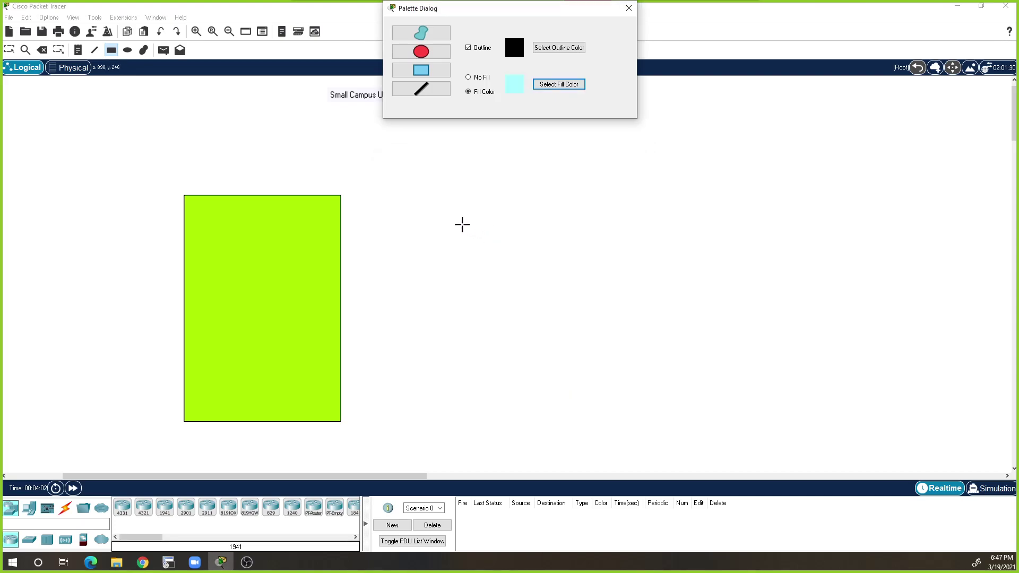
pyautogui.moveTo(488, 188)
pyautogui.mouseDown()
pyautogui.moveTo(628, 423)
pyautogui.moveTo(649, 422)
pyautogui.mouseUp()
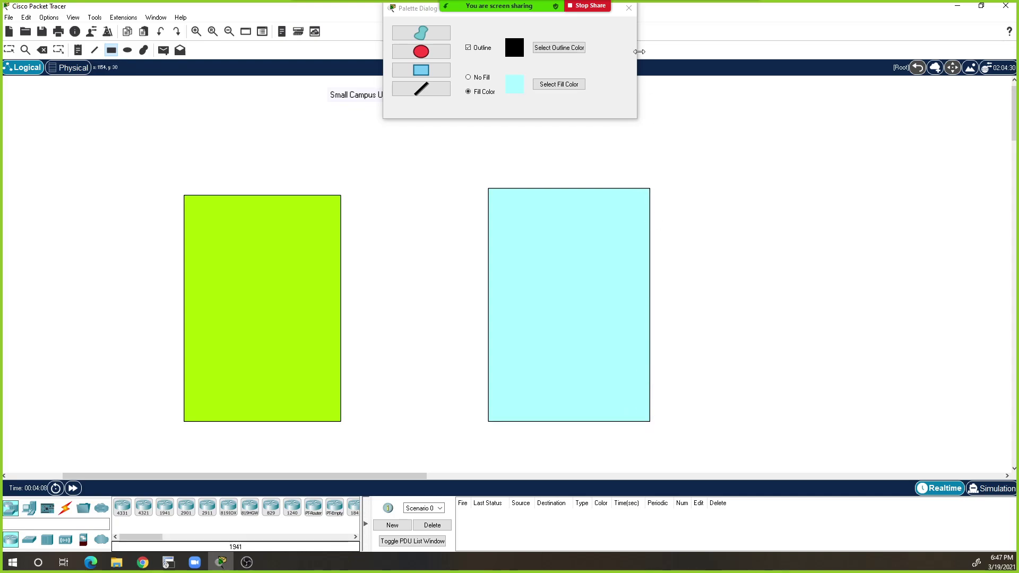
pyautogui.click(628, 9)
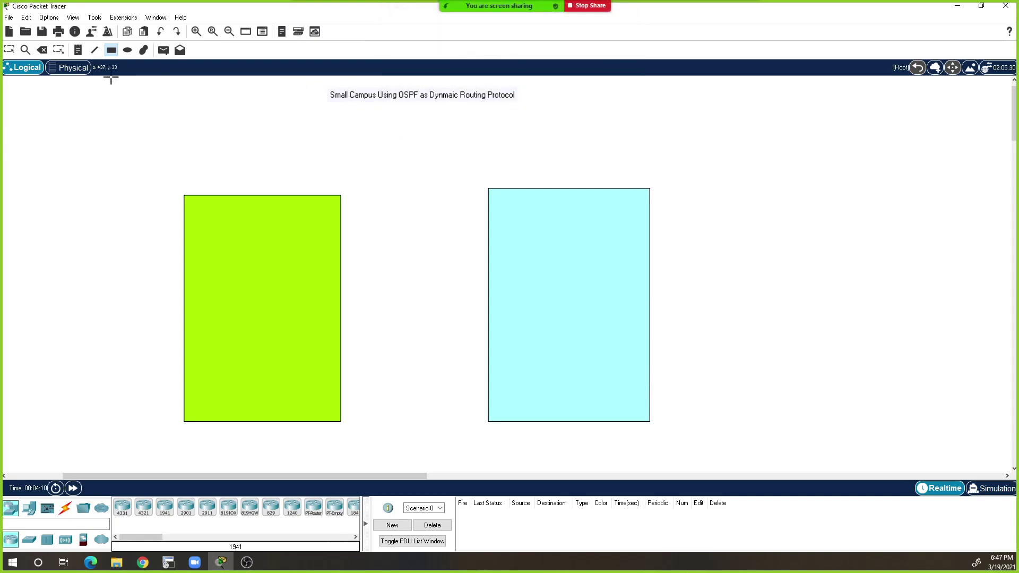
# Select the green and cyan rectangles together and shift them down and to the right
pyautogui.click(11, 47)
pyautogui.moveTo(102, 158); pyautogui.dragTo(636, 446)
pyautogui.moveTo(547, 301); pyautogui.dragTo(589, 324)
pyautogui.click(423, 201)
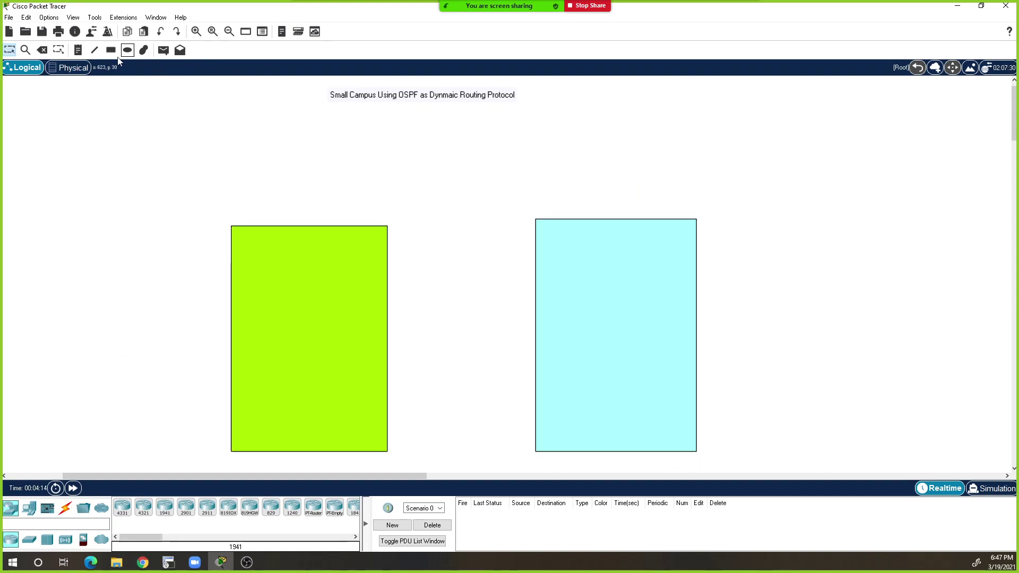
# Add a text note reading "Building A" in the upper-left corner of the green rectangle
pyautogui.click(79, 52)
pyautogui.click(236, 234)
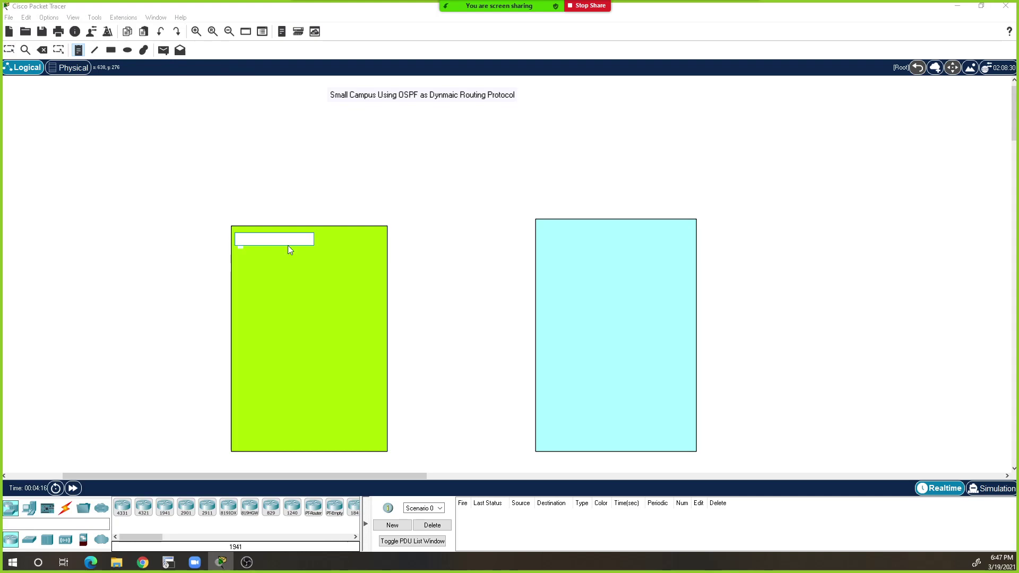
pyautogui.write('Building A')
pyautogui.click(248, 175)
pyautogui.press('Escape')
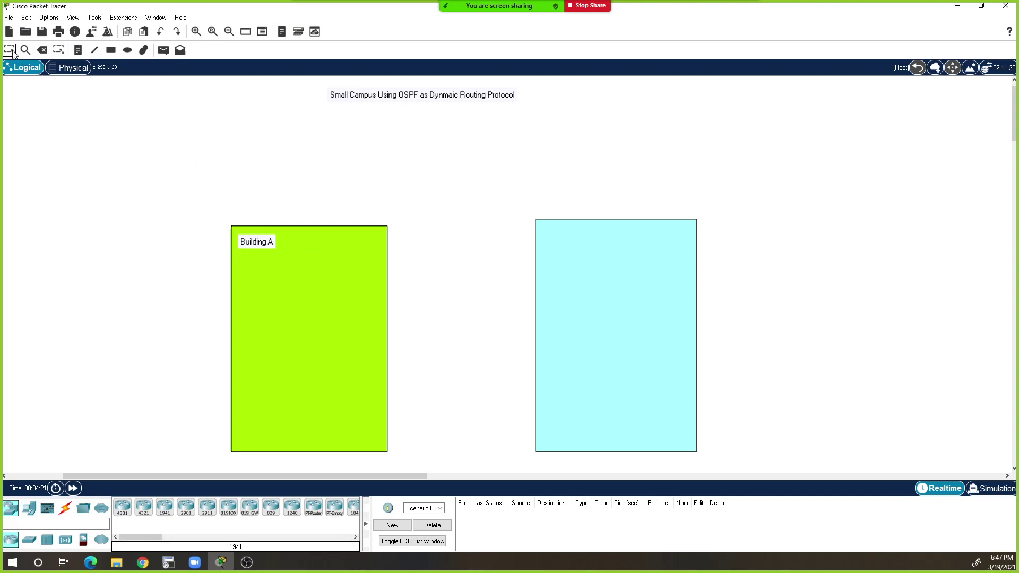
# Open the font settings in the program preferences
pyautogui.click(229, 32)
pyautogui.click(229, 32)
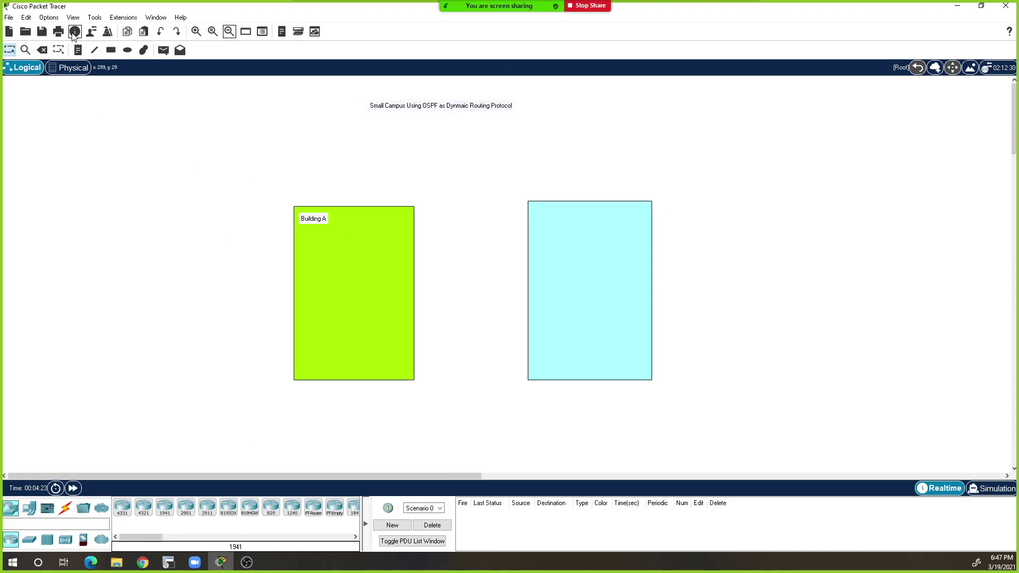
pyautogui.click(49, 17)
pyautogui.press('Escape')
pyautogui.hotkey('ctrl', 'r')
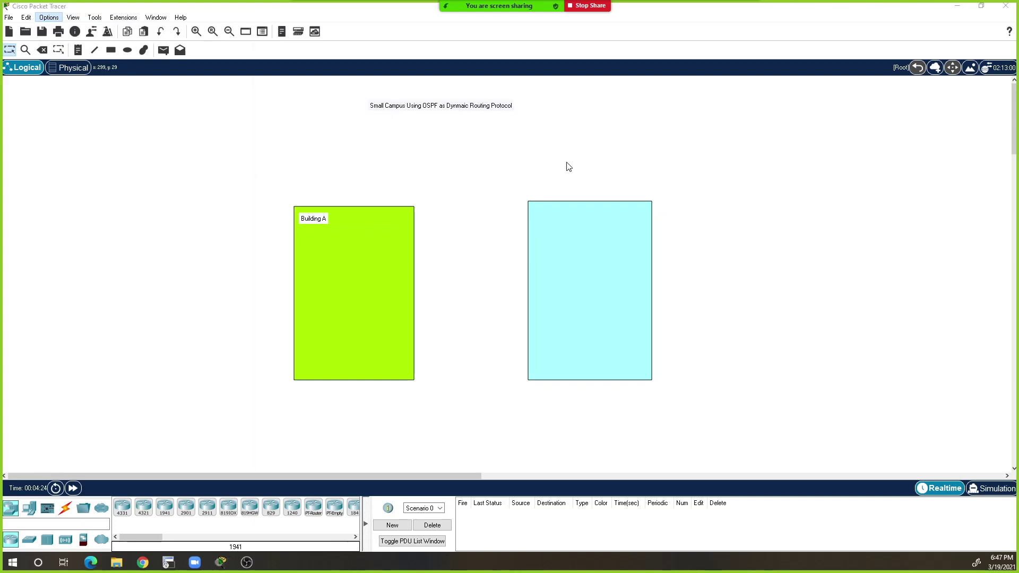
pyautogui.click(393, 29)
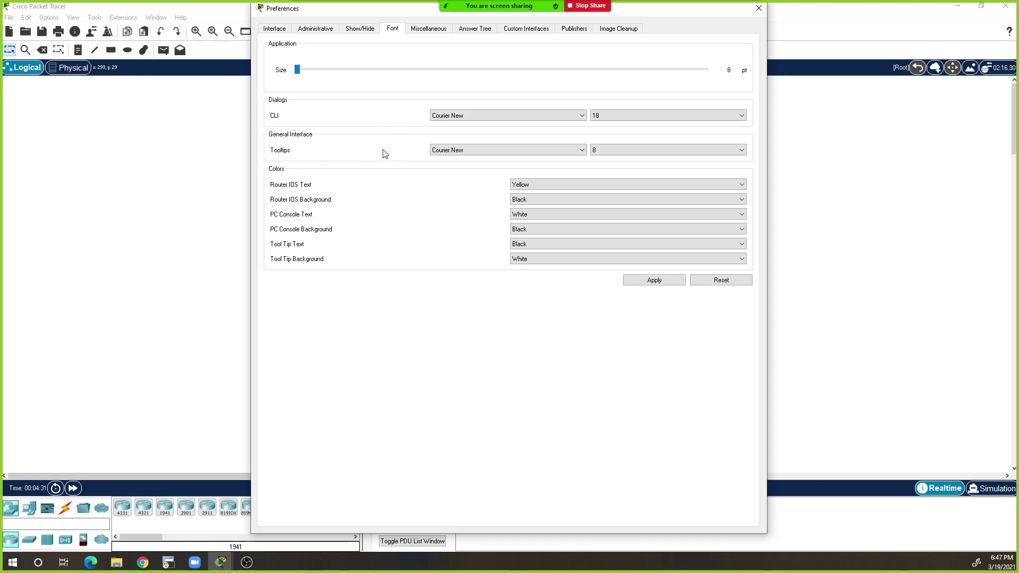
# Set the application font size to 12 pt and apply it
pyautogui.click(387, 70)
pyautogui.click(511, 70)
pyautogui.doubleClick(517, 70)
pyautogui.click(667, 281)
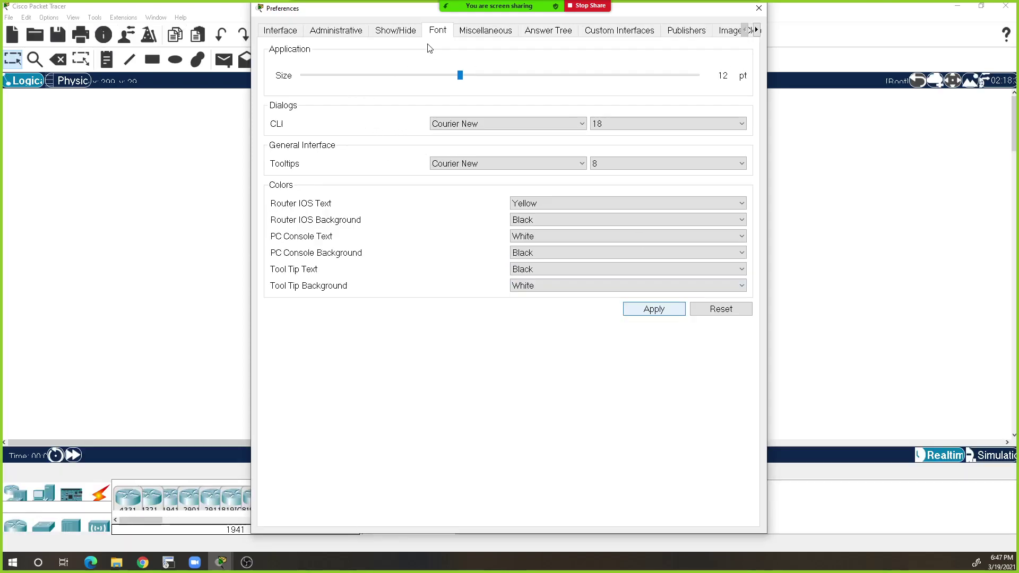
pyautogui.click(416, 310)
# Set the application font size back to 8 pt, apply it, and move the preferences window off the drawing
pyautogui.moveTo(391, 14); pyautogui.dragTo(322, 64)
pyautogui.moveTo(287, 126); pyautogui.dragTo(238, 126)
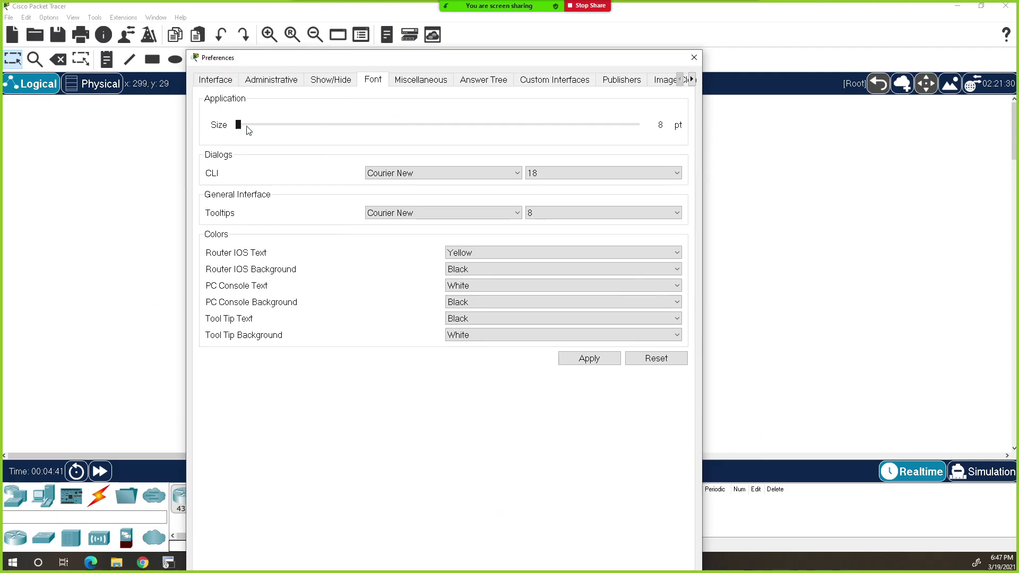
pyautogui.click(608, 360)
pyautogui.moveTo(441, 54); pyautogui.dragTo(767, 42)
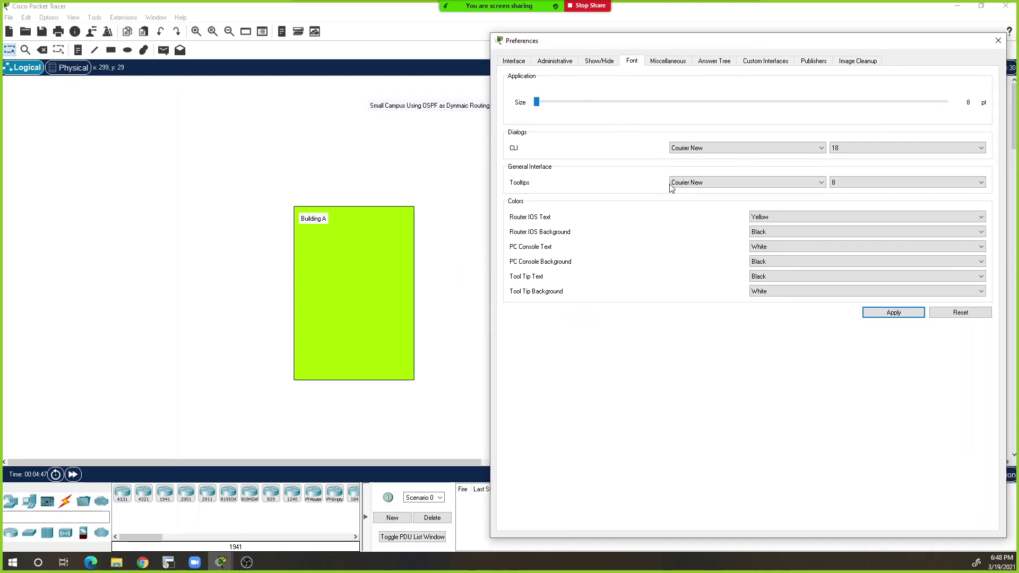
# Try a tooltip font size of 12 and set it back to 8, applying each change
pyautogui.click(852, 182)
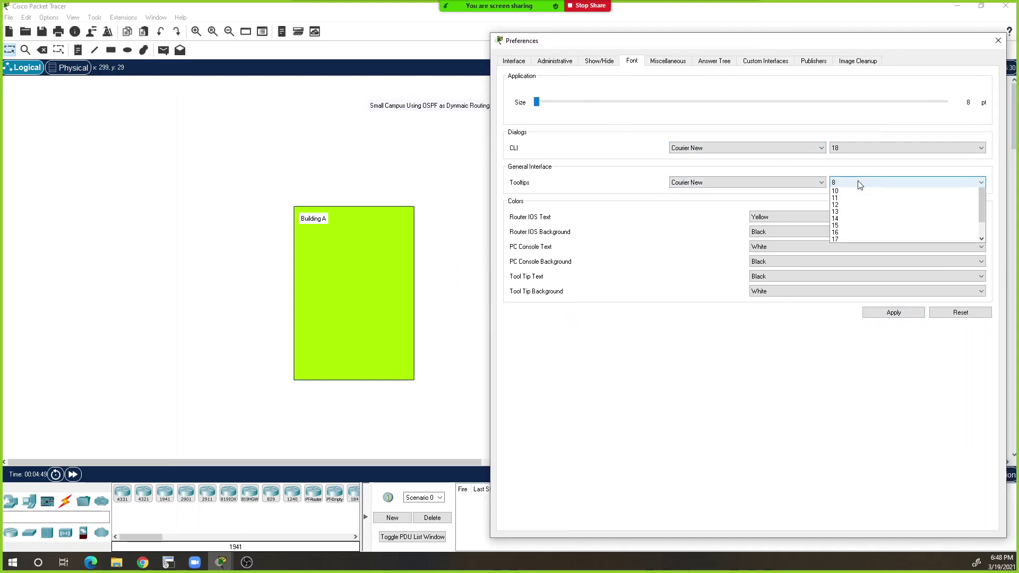
pyautogui.click(867, 222)
pyautogui.click(887, 314)
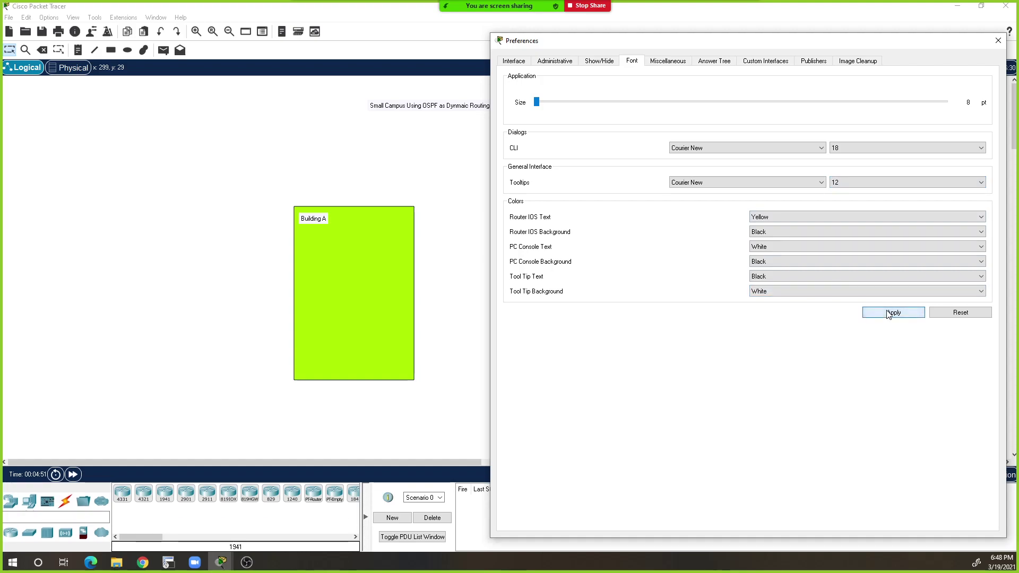
pyautogui.click(864, 184)
pyautogui.click(864, 193)
pyautogui.click(887, 315)
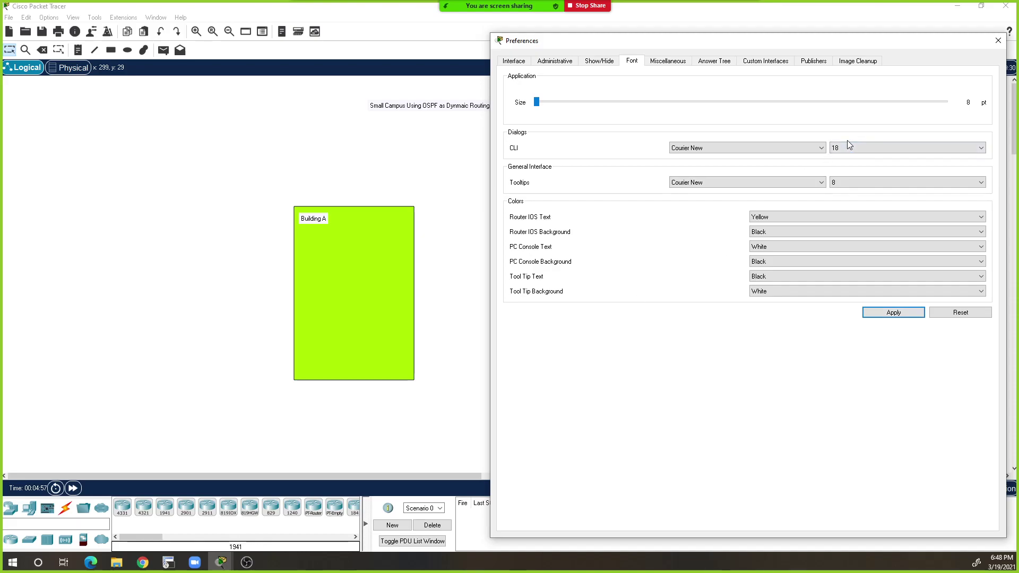
pyautogui.click(588, 67)
pyautogui.click(515, 62)
pyautogui.click(658, 63)
pyautogui.click(724, 63)
pyautogui.click(625, 62)
# Set the tooltip font size to 12 and apply it
pyautogui.click(837, 183)
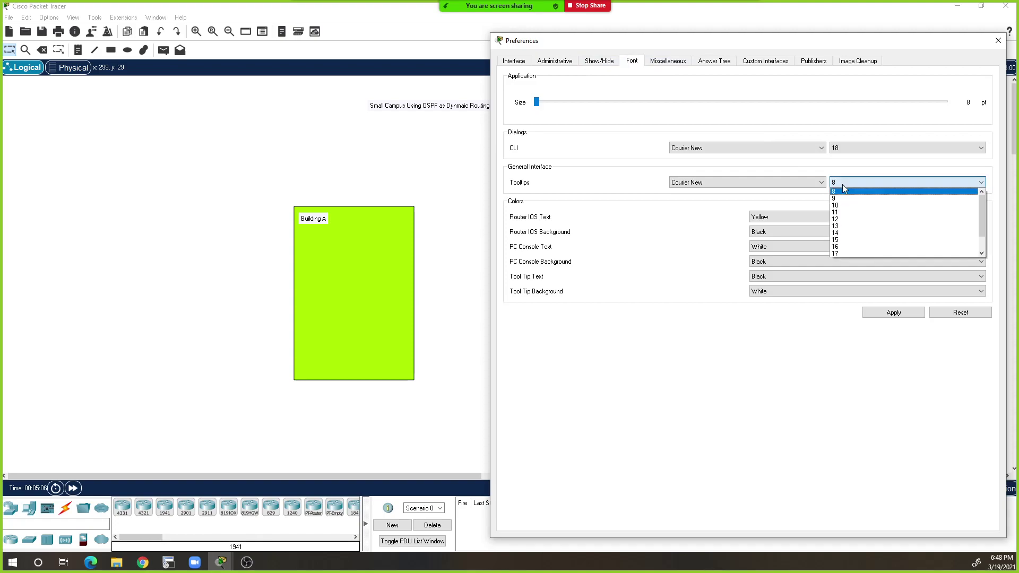
pyautogui.click(851, 219)
pyautogui.click(894, 313)
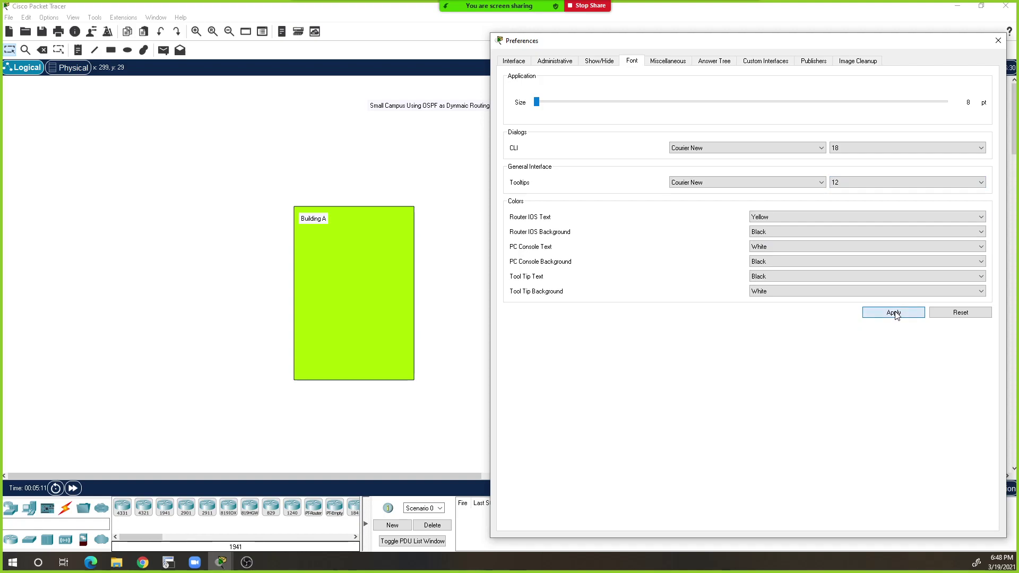
pyautogui.moveTo(650, 43); pyautogui.dragTo(576, 65)
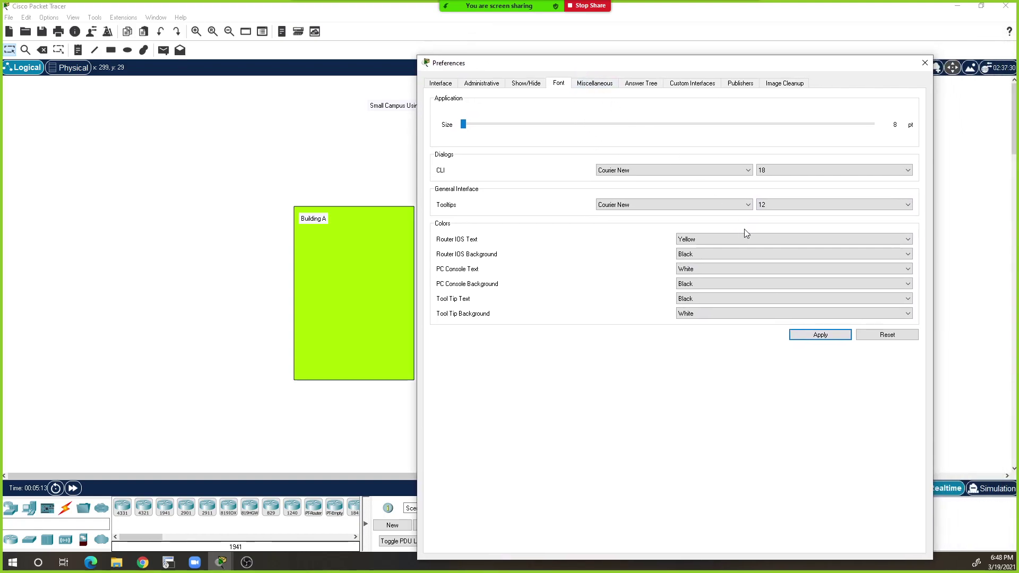
# Set the application font size to 12 pt, apply it, and close the preferences
pyautogui.click(633, 125)
pyautogui.click(632, 125)
pyautogui.click(808, 336)
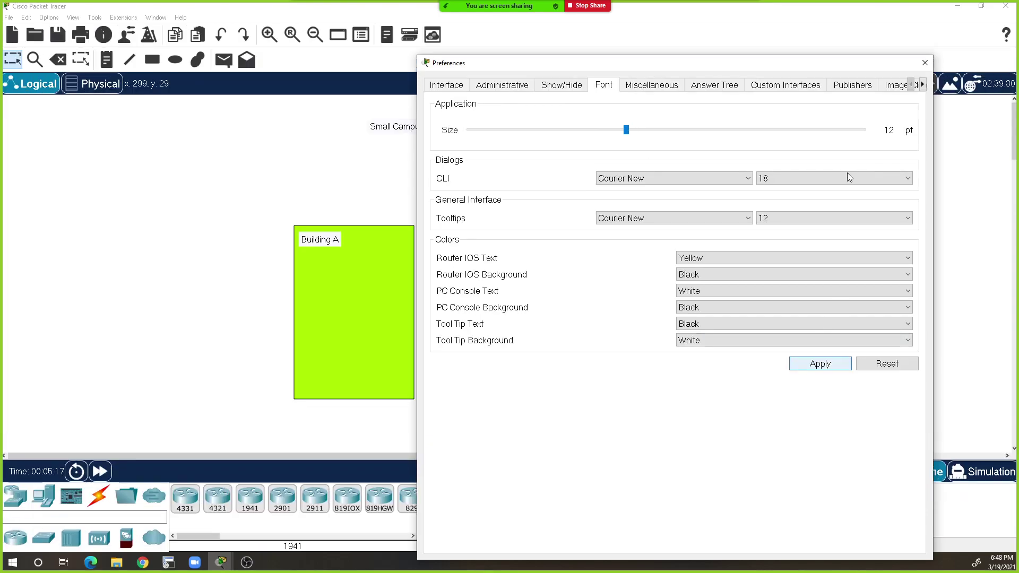
pyautogui.click(924, 63)
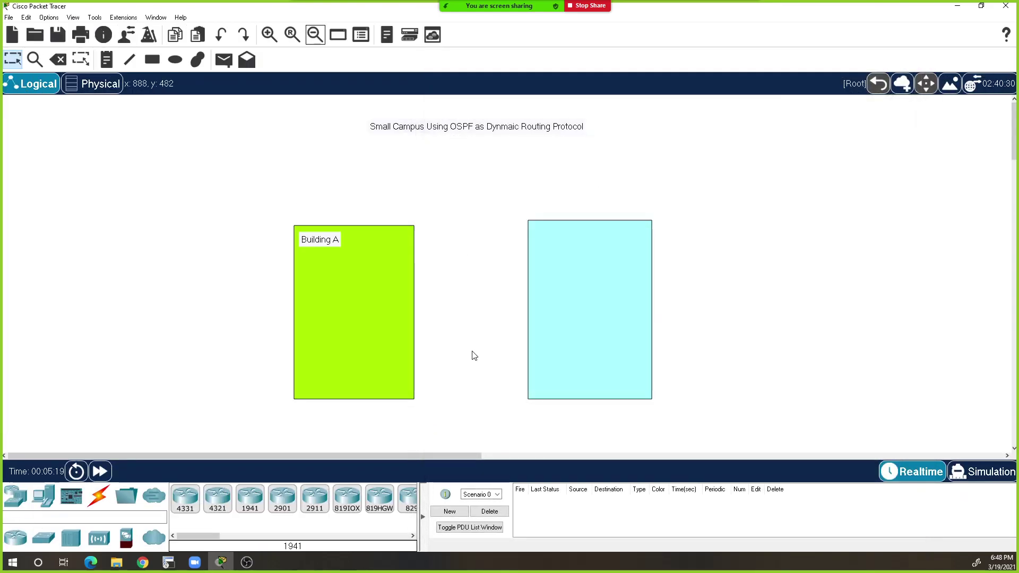
# Move the campus title note slightly left and down, centring it above the two rectangles
pyautogui.moveTo(429, 129); pyautogui.dragTo(403, 135)
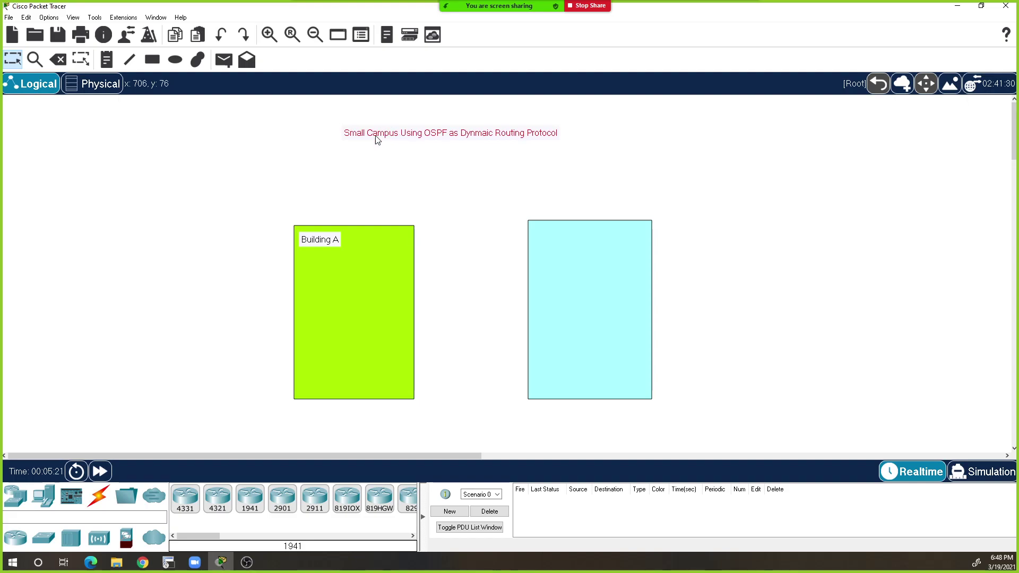
pyautogui.click(49, 17)
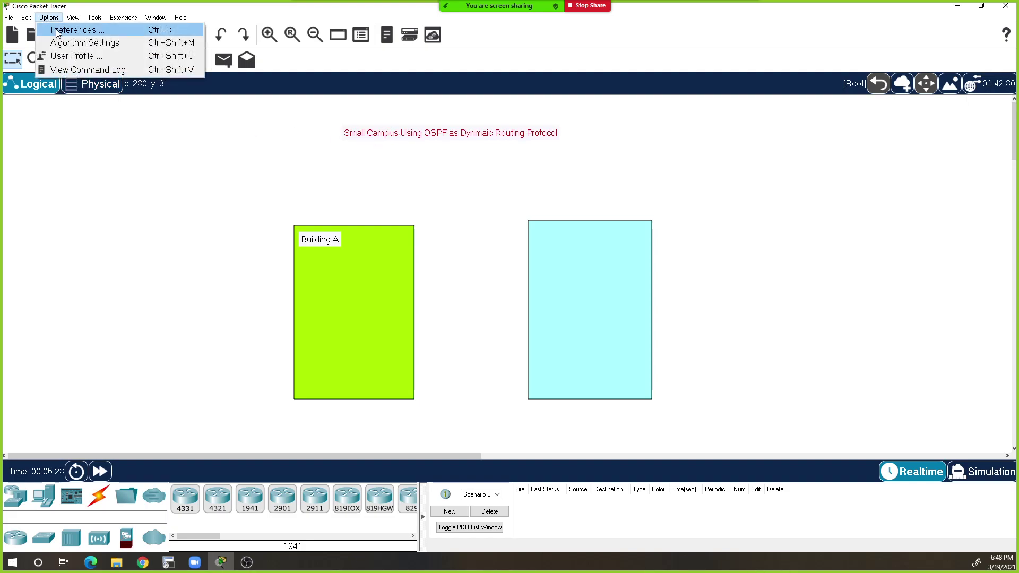
pyautogui.click(141, 212)
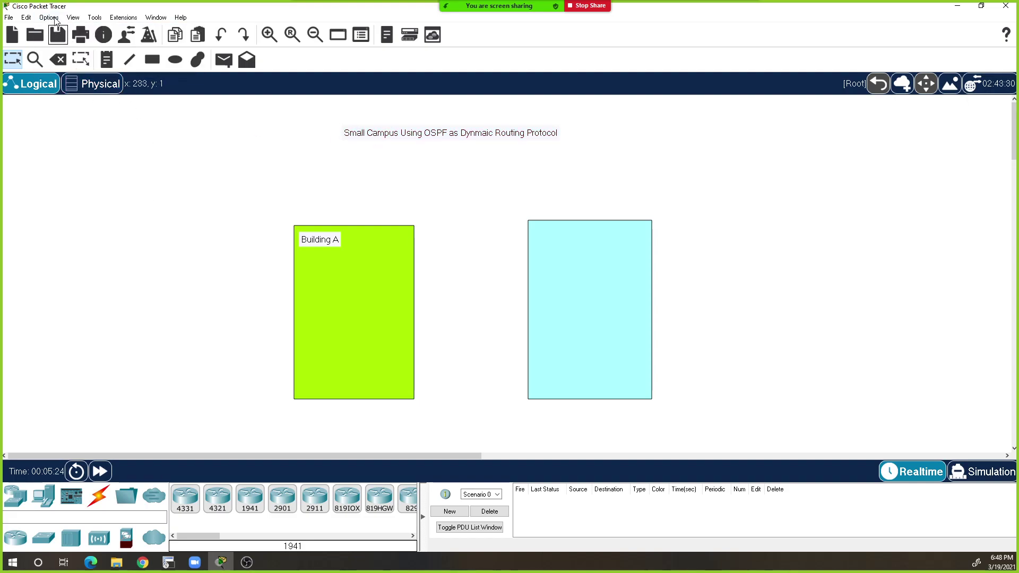
# Duplicate the Building A note into the cyan rectangle's upper left corner and change its text to Building B
pyautogui.click(471, 279)
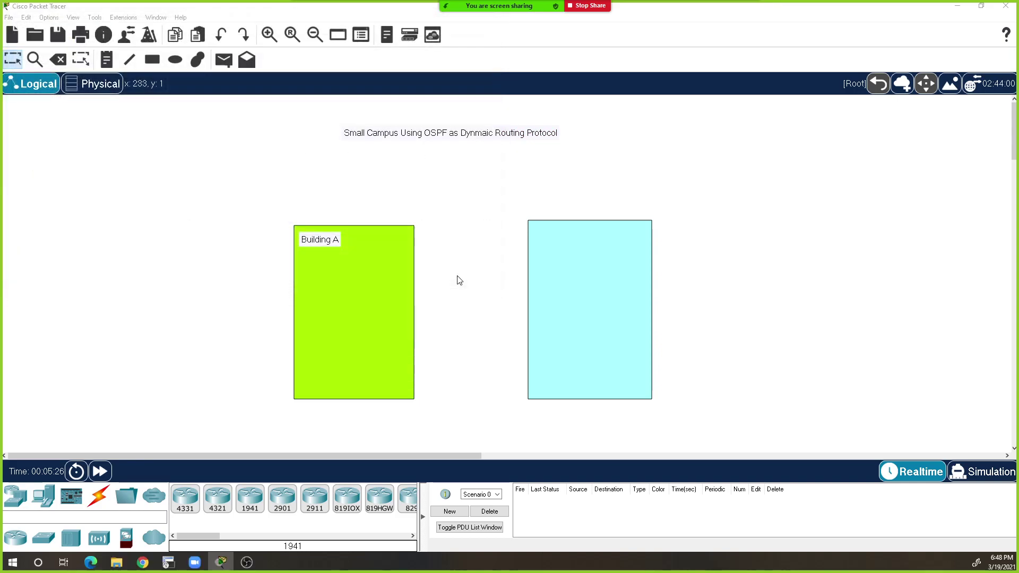
pyautogui.doubleClick(324, 238)
pyautogui.hotkey('ctrl', 'a')
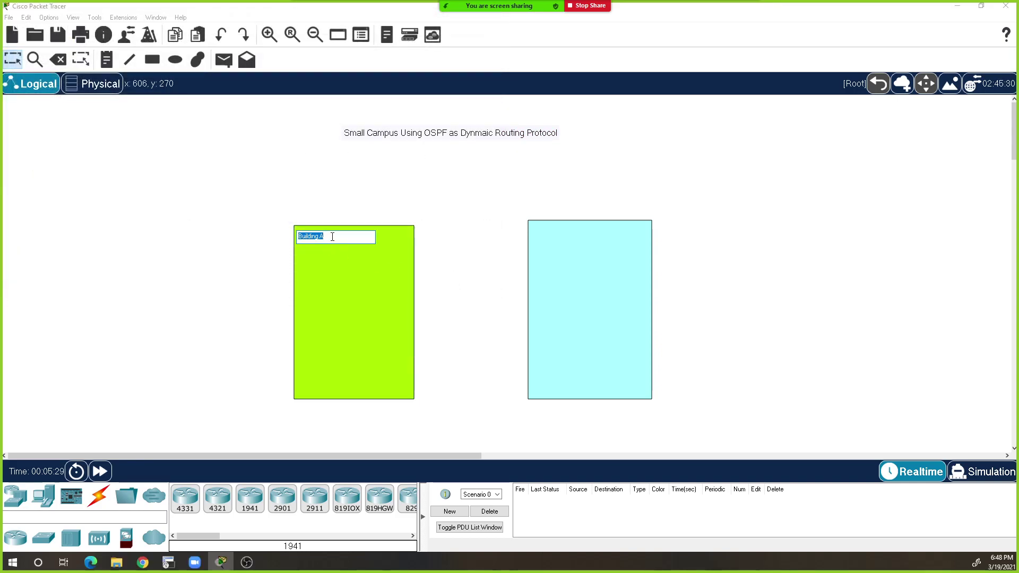
pyautogui.click(323, 202)
pyautogui.moveTo(302, 237); pyautogui.dragTo(558, 235)
pyautogui.doubleClick(557, 236)
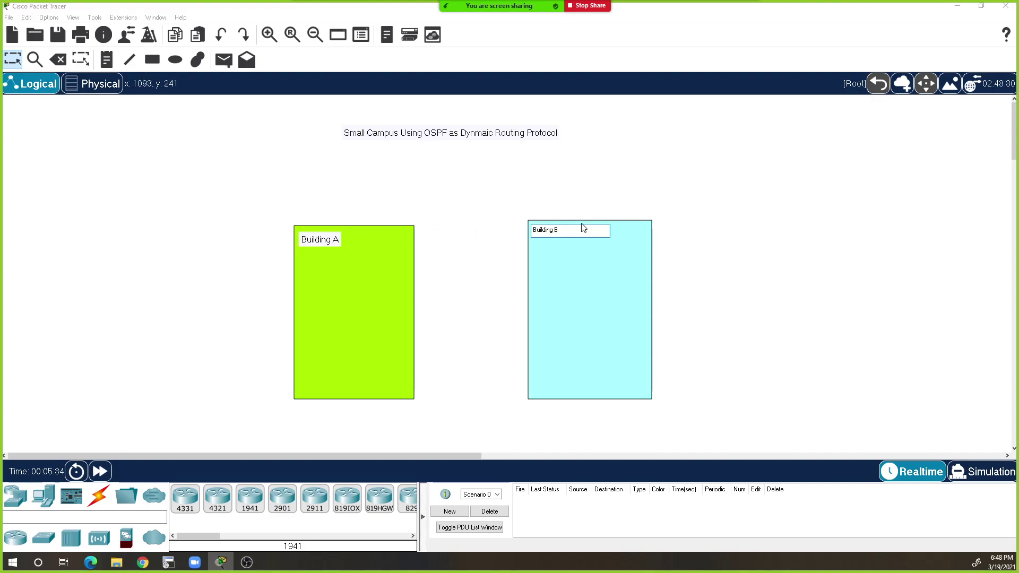
pyautogui.click(502, 246)
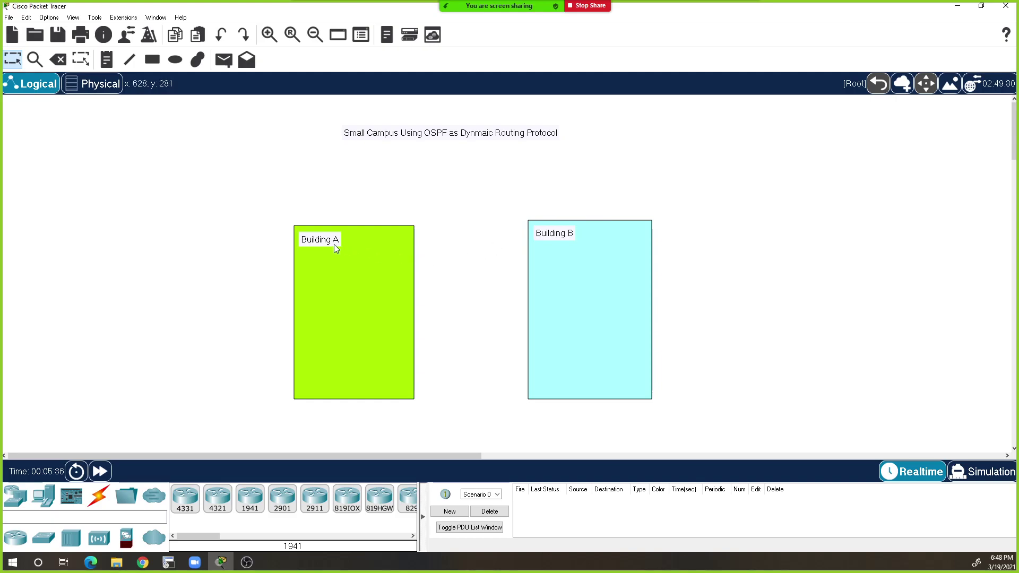
# Reduce the application font size to its lowest setting in the preferences, apply it, and close them
pyautogui.doubleClick(371, 292)
pyautogui.press('Escape')
pyautogui.click(47, 19)
pyautogui.click(64, 27)
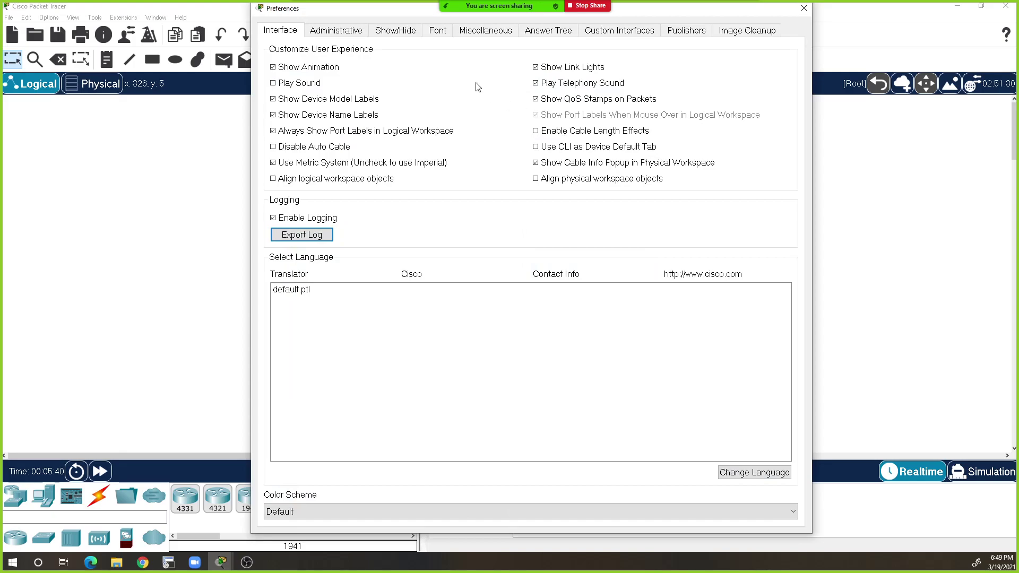
pyautogui.click(438, 30)
pyautogui.click(364, 74)
pyautogui.click(319, 75)
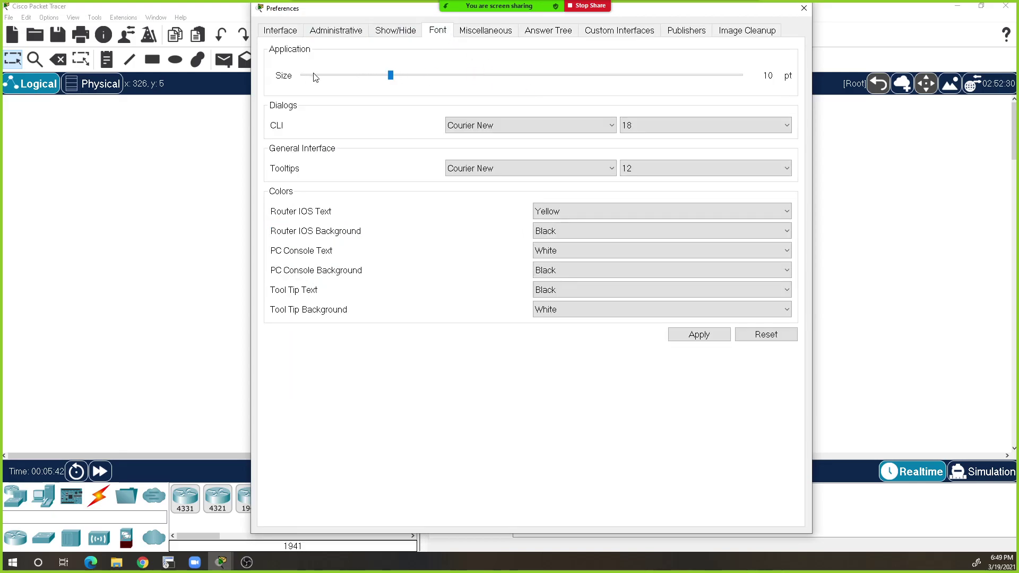
pyautogui.click(308, 77)
pyautogui.click(307, 77)
pyautogui.click(698, 335)
pyautogui.click(804, 8)
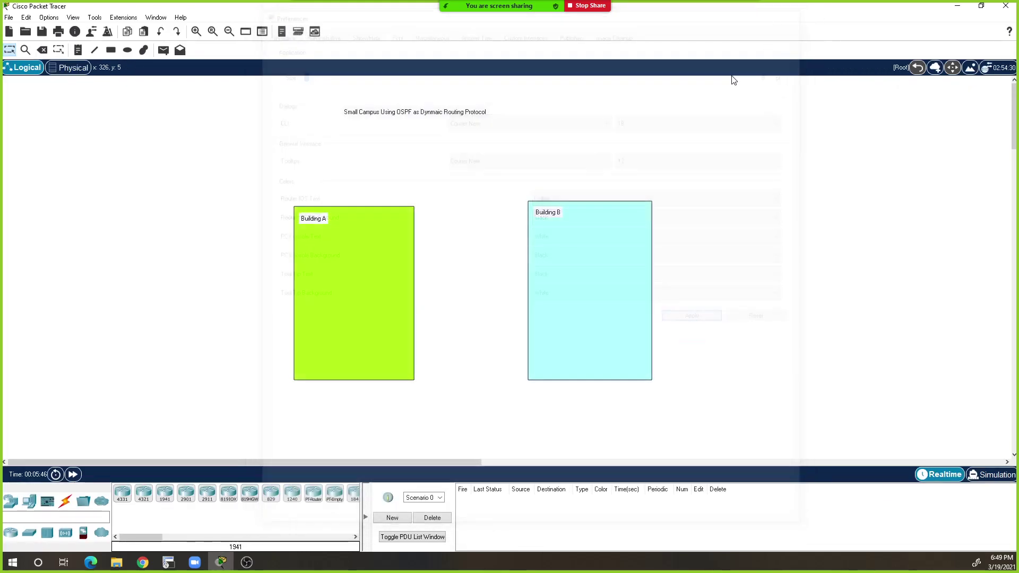
# Move the campus title note right and slightly up, centring it above the two building rectangles
pyautogui.moveTo(458, 119); pyautogui.dragTo(482, 121)
pyautogui.doubleClick(483, 120)
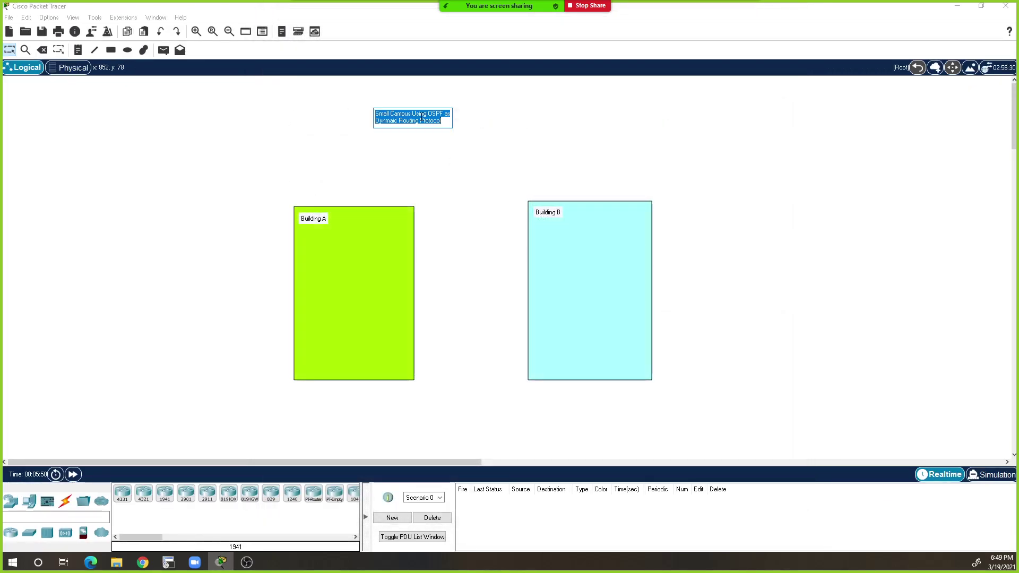
pyautogui.click(335, 141)
pyautogui.moveTo(439, 121); pyautogui.dragTo(451, 112)
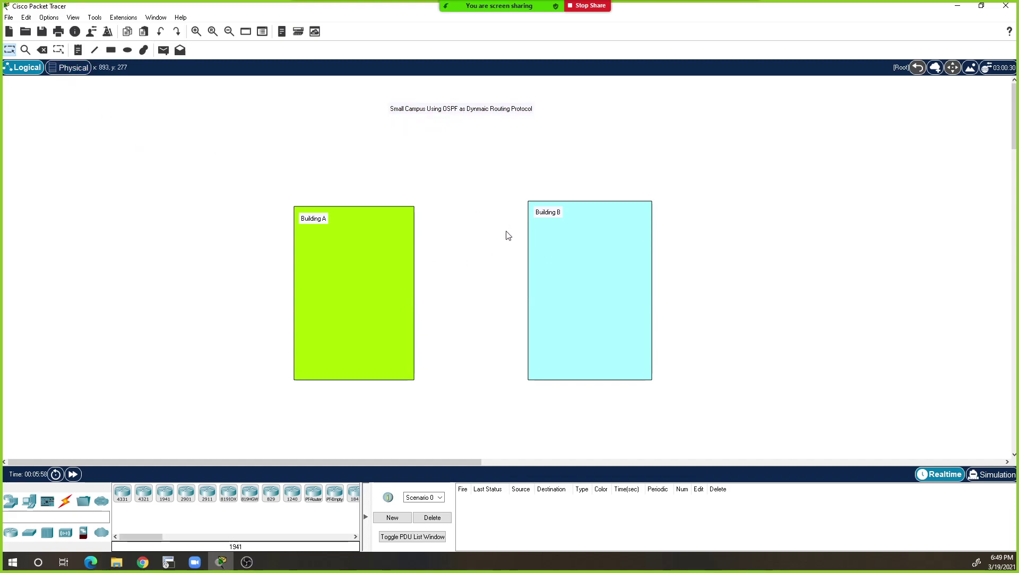
# Move both building rectangles down together with their labels, leaving more space beneath the title
pyautogui.moveTo(232, 181); pyautogui.dragTo(697, 403)
pyautogui.moveTo(631, 334); pyautogui.dragTo(632, 384)
pyautogui.click(494, 207)
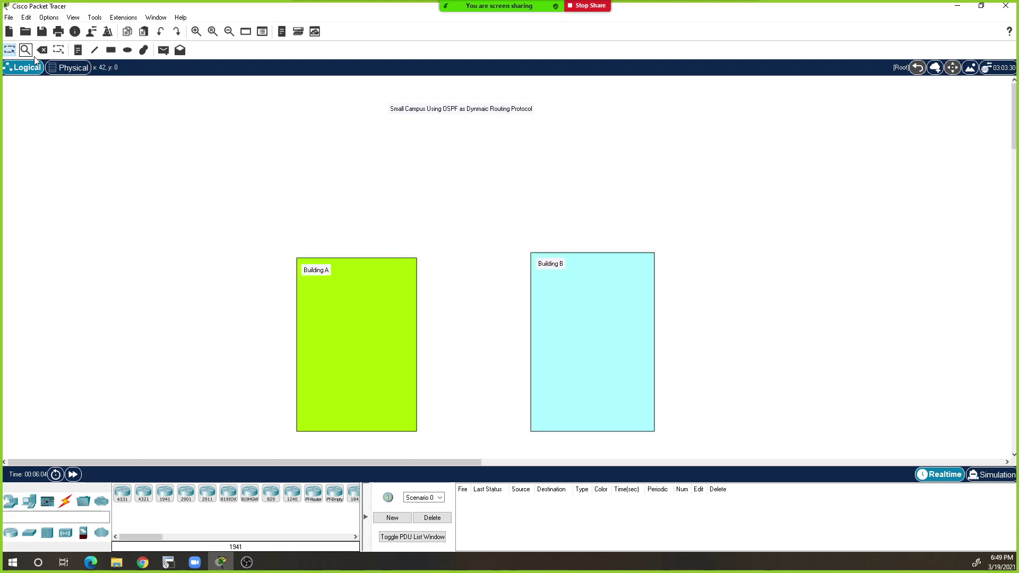
# Place a 2960 switch in the upper middle of Building A and name it Switch A
pyautogui.click(29, 532)
pyautogui.moveTo(122, 493); pyautogui.dragTo(356, 308)
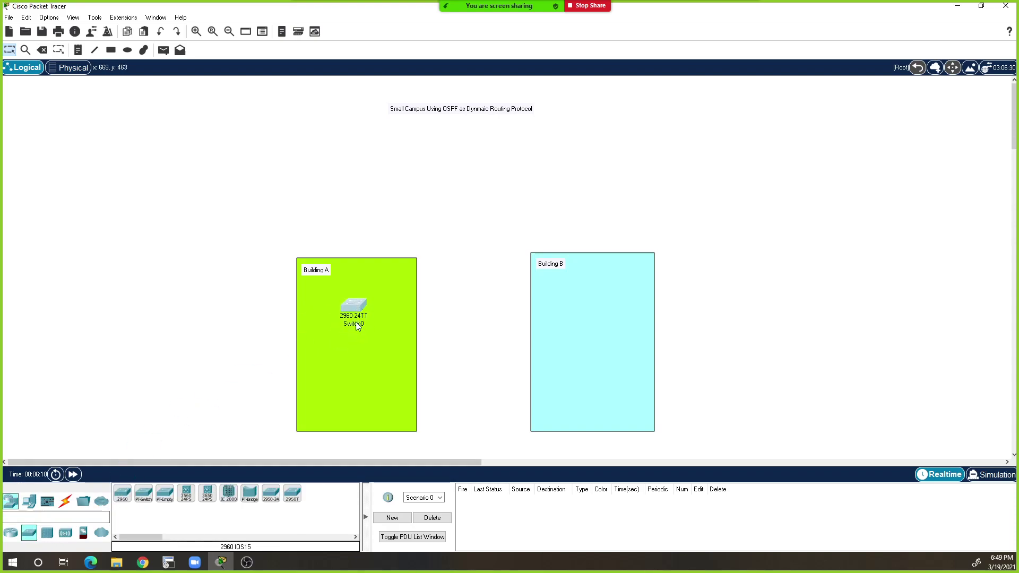
pyautogui.click(353, 324)
pyautogui.write('Switch A')
pyautogui.press('Return')
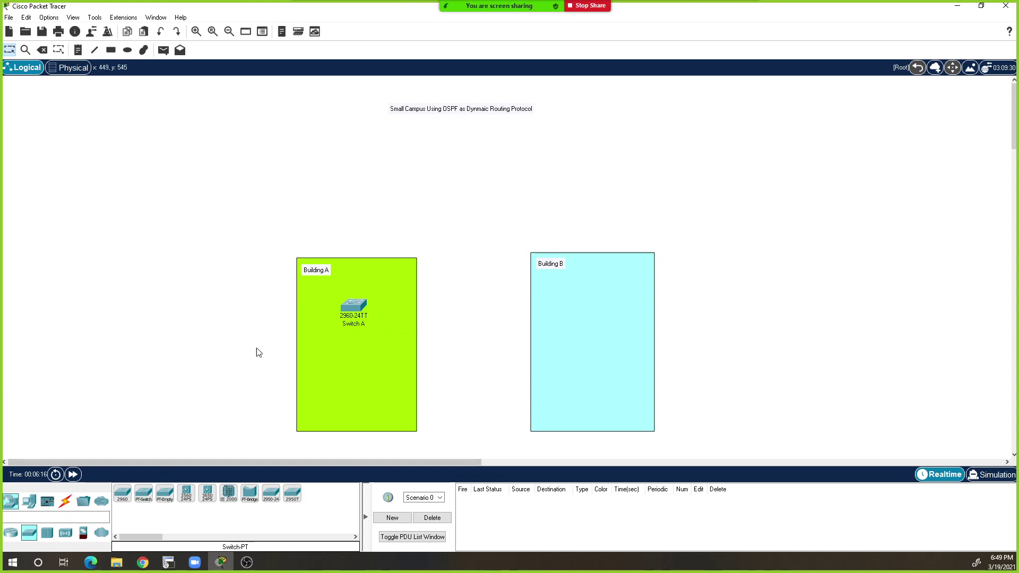
# Place a PC in the lower left of Building A and name it PC-1
pyautogui.click(29, 501)
pyautogui.moveTo(122, 494); pyautogui.dragTo(300, 391)
pyautogui.click(321, 392)
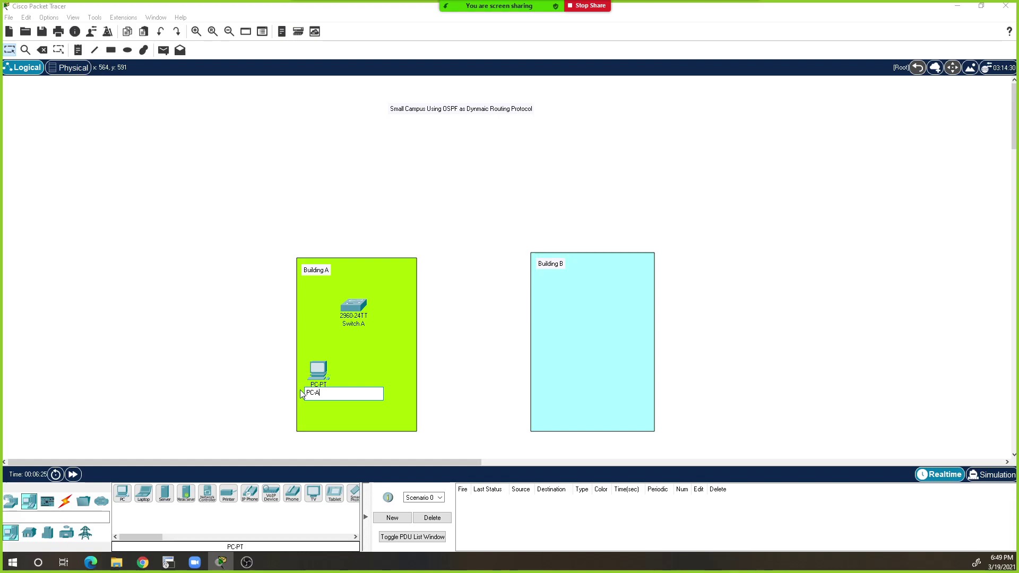
pyautogui.write('PC-1')
pyautogui.press('Return')
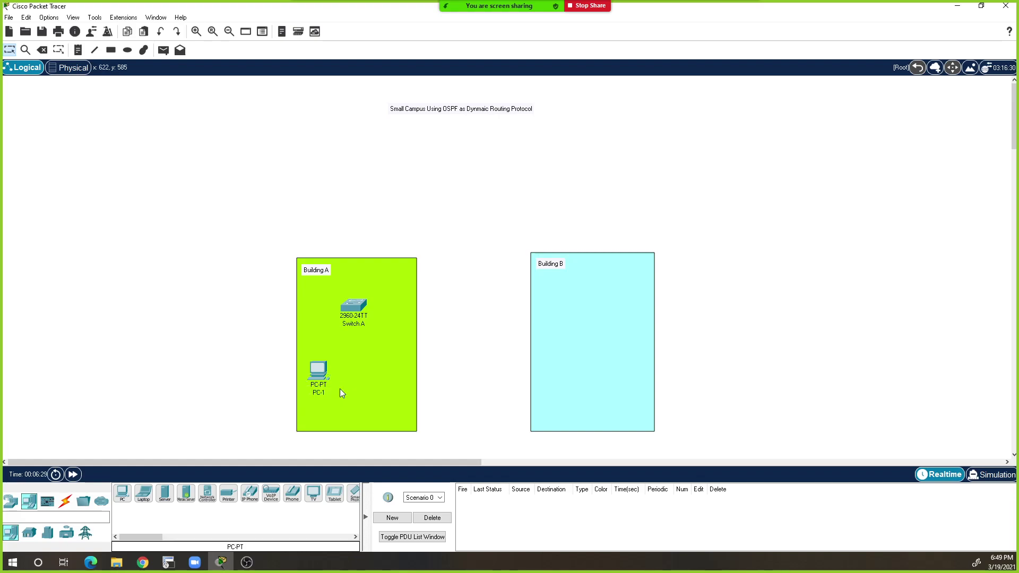
# Duplicate the Building A note beneath PC-1 and change its text to Marketing Dep with VLAN 10 on the second line
pyautogui.moveTo(327, 270); pyautogui.dragTo(313, 408)
pyautogui.doubleClick(308, 407)
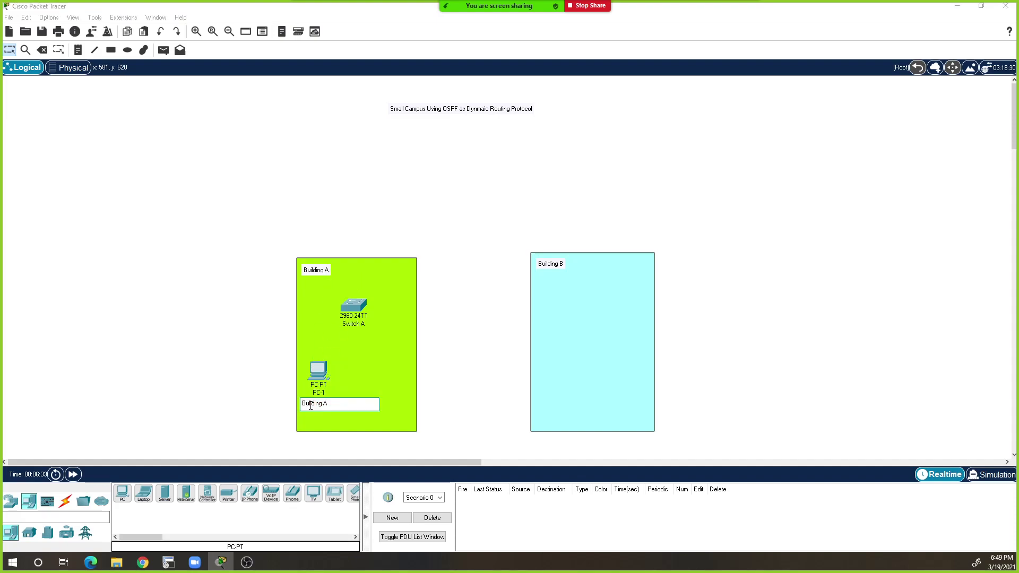
pyautogui.hotkey('ctrl', 'a')
pyautogui.write('Marketing Dep')
pyautogui.press('Return')
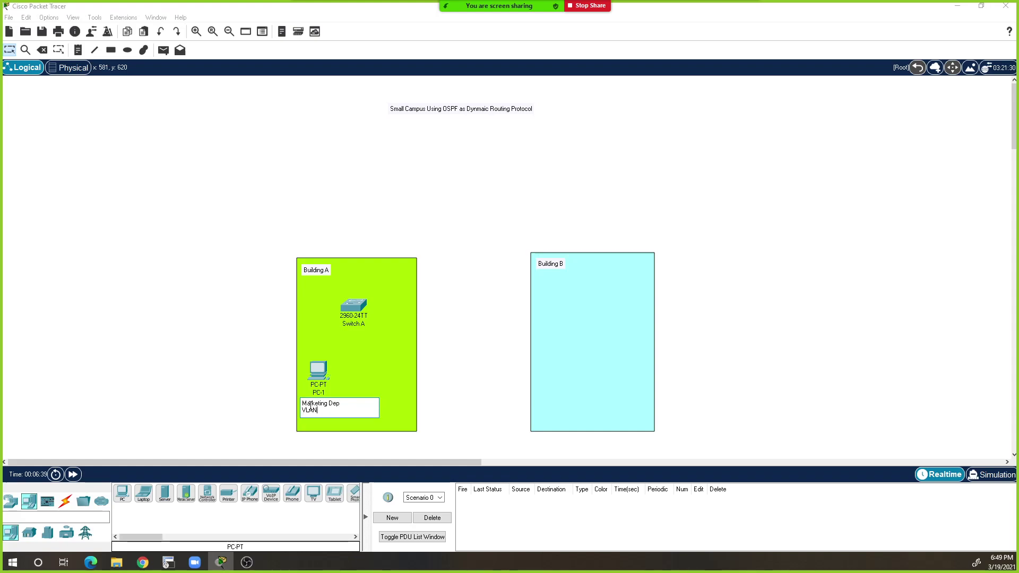
pyautogui.click(229, 376)
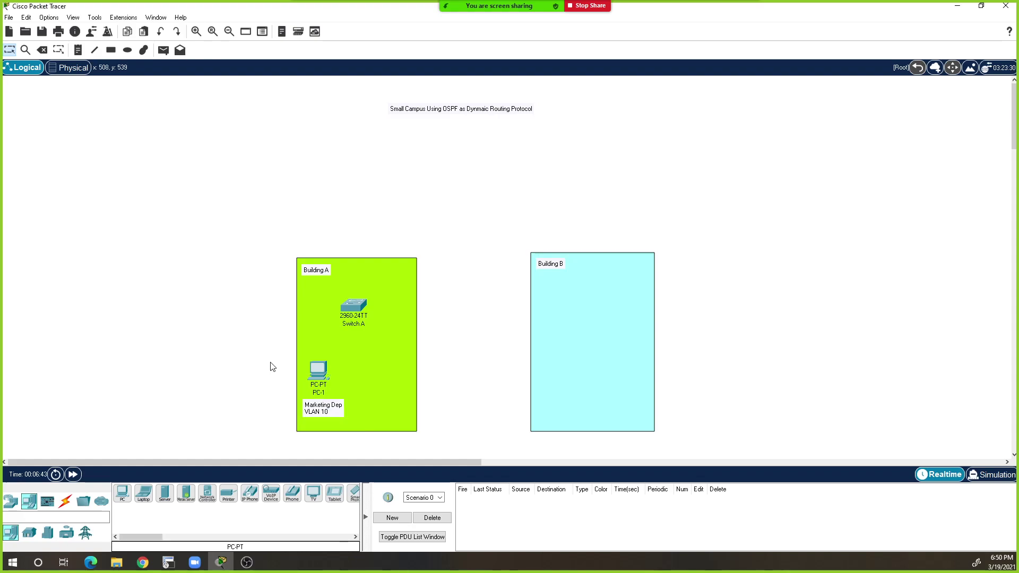
# Duplicate PC-1 to the lower right of Building A and name the copy PC-2
pyautogui.click(314, 369)
pyautogui.hotkey('ctrl', 'c')
pyautogui.hotkey('ctrl', 'v')
pyautogui.moveTo(382, 373); pyautogui.dragTo(383, 374)
pyautogui.click(384, 394)
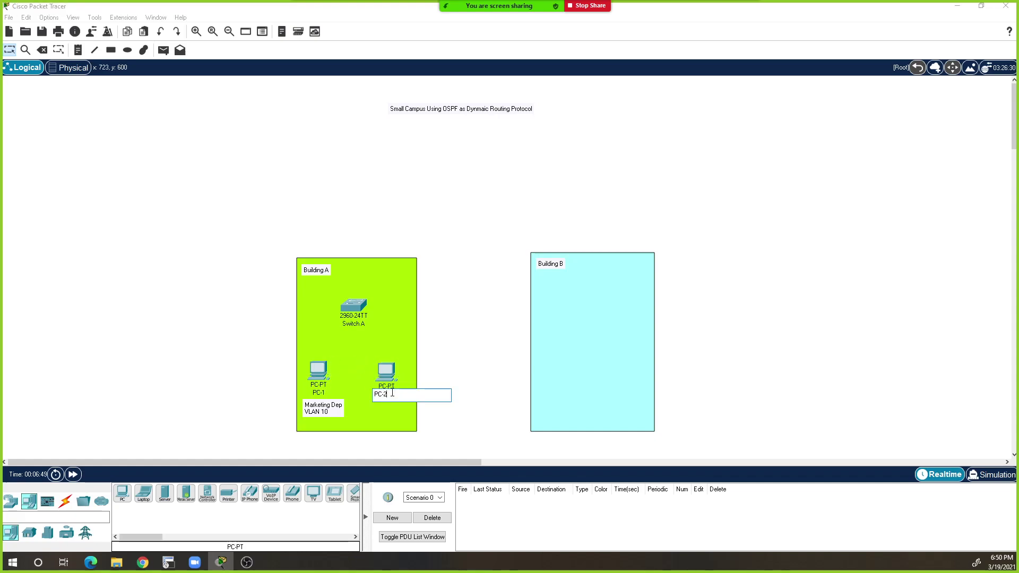
pyautogui.press('Return')
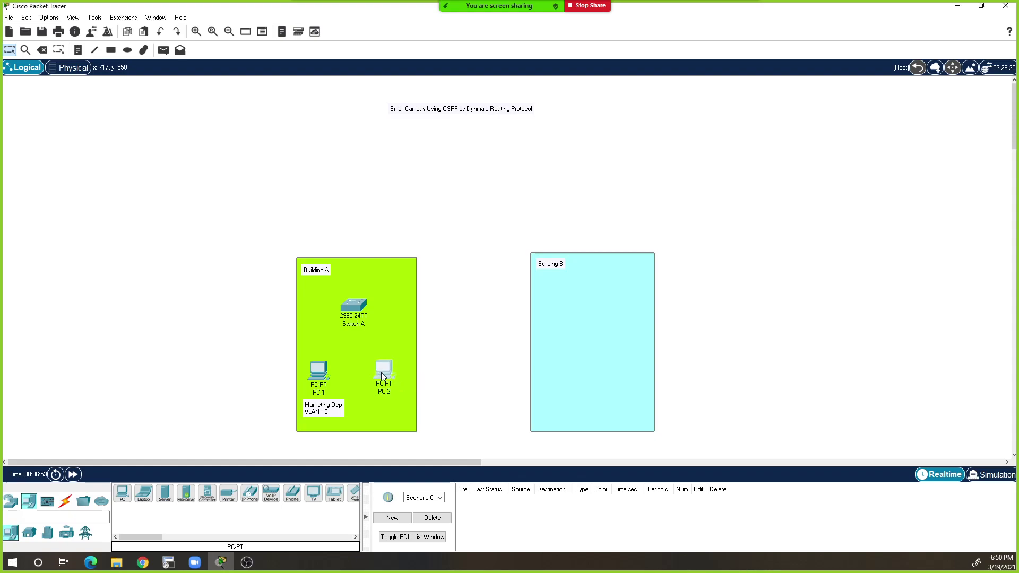
# Duplicate the Marketing Dep note beneath PC-2, change its VLAN number to 20, and align it under the PC
pyautogui.click(336, 417)
pyautogui.hotkey('ctrl', 'c')
pyautogui.hotkey('ctrl', 'v')
pyautogui.moveTo(366, 427); pyautogui.dragTo(390, 407)
pyautogui.doubleClick(388, 410)
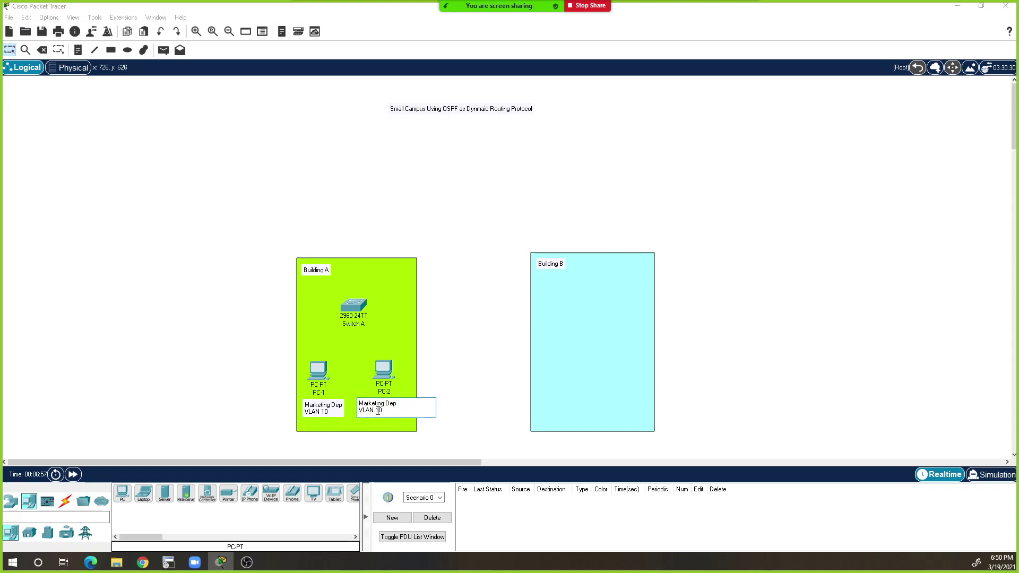
pyautogui.press('BackSpace')
pyautogui.write('2')
pyautogui.click(446, 395)
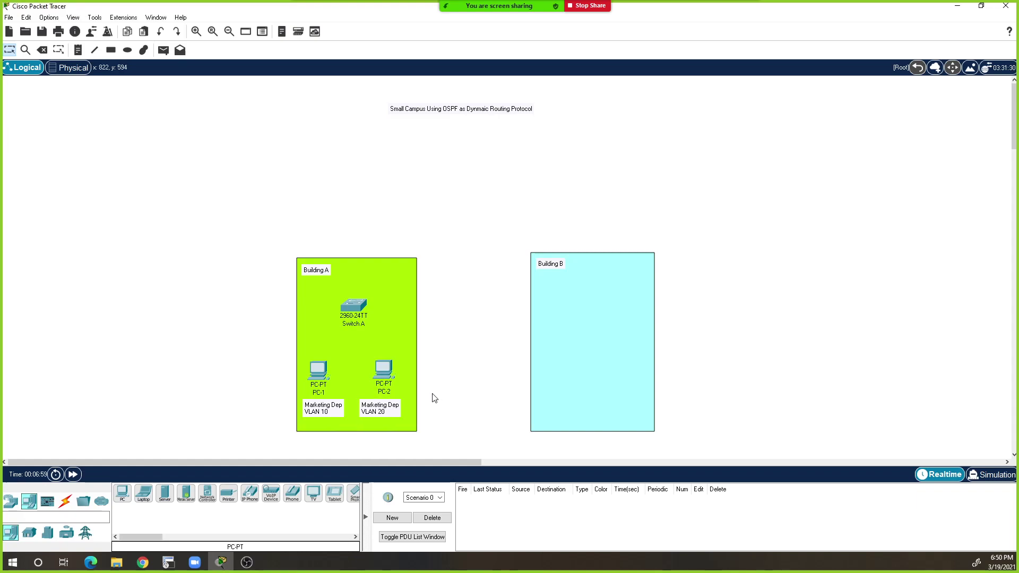
pyautogui.click(391, 411)
pyautogui.moveTo(391, 411); pyautogui.dragTo(391, 411)
pyautogui.click(442, 381)
# Move Switch A slightly up and connect PC-1's FastEthernet0 to the switch's FastEthernet0/1 with a copper straight-through cable
pyautogui.moveTo(358, 309); pyautogui.dragTo(359, 300)
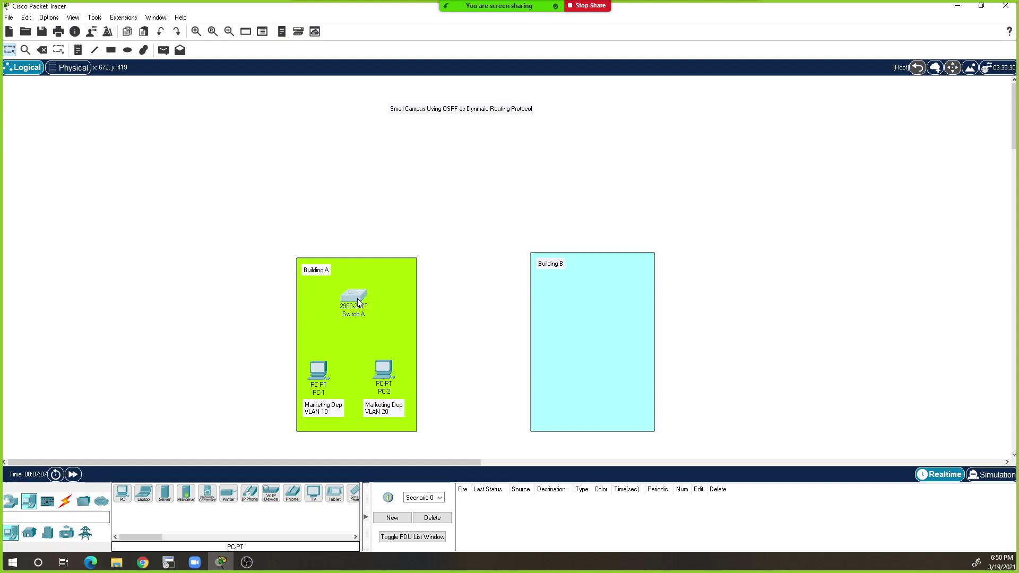
pyautogui.click(122, 493)
pyautogui.click(65, 501)
pyautogui.click(165, 493)
pyautogui.click(321, 375)
pyautogui.click(344, 401)
pyautogui.click(353, 296)
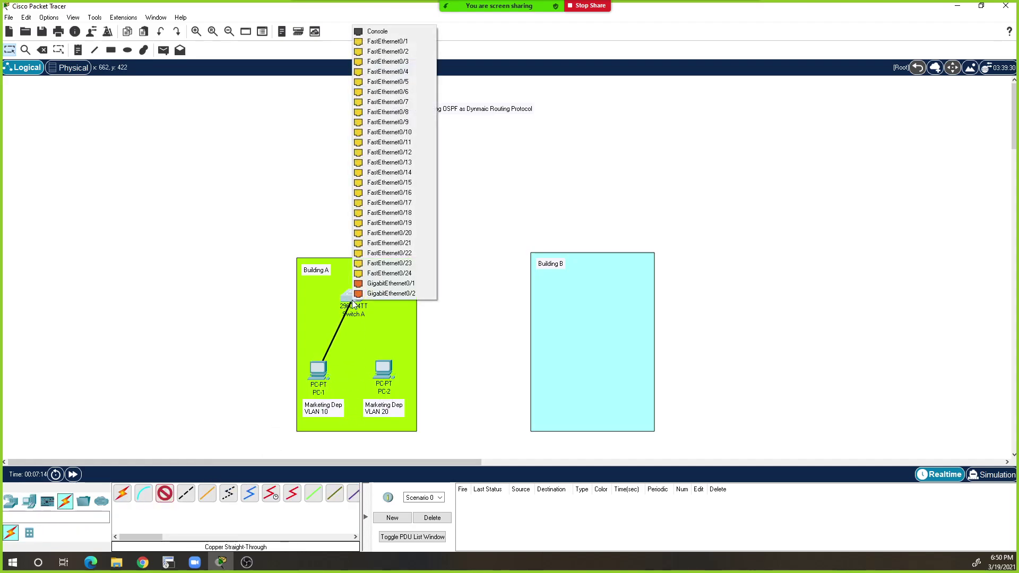
pyautogui.click(402, 44)
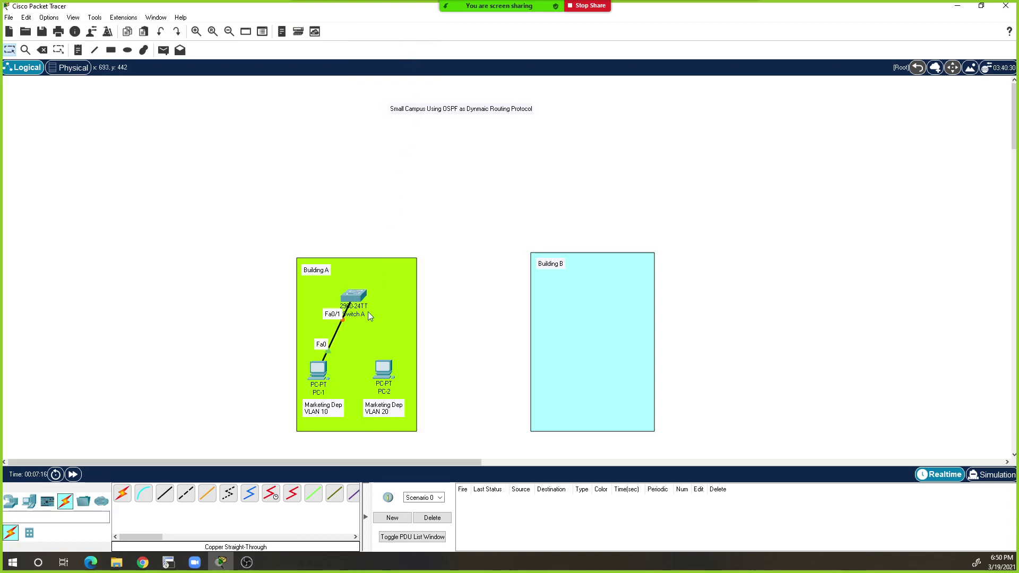
# Connect Switch A's FastEthernet0/2 to PC-2's FastEthernet0 with a copper straight-through cable
pyautogui.click(164, 505)
pyautogui.click(355, 297)
pyautogui.click(380, 313)
pyautogui.click(382, 370)
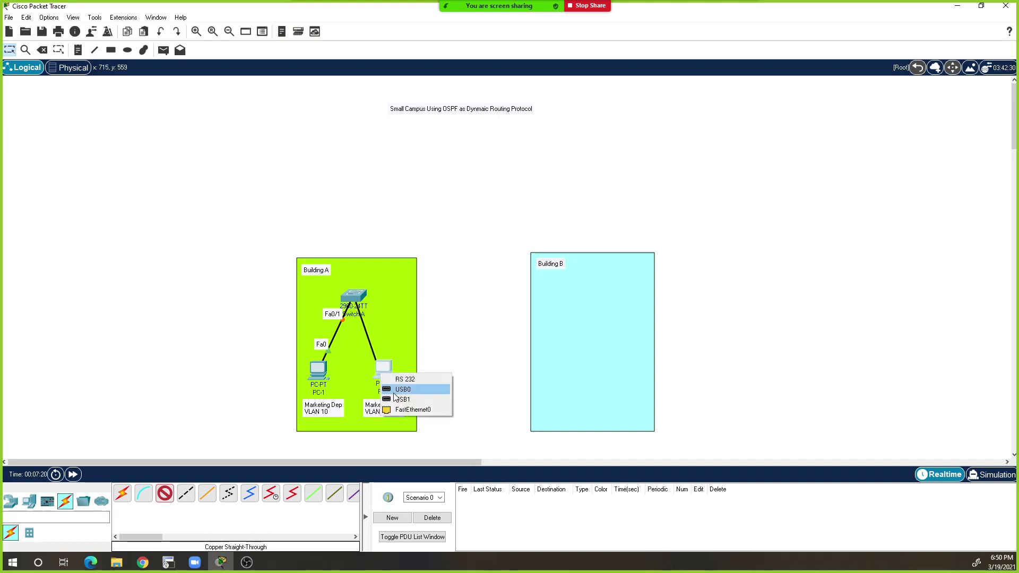
pyautogui.click(412, 410)
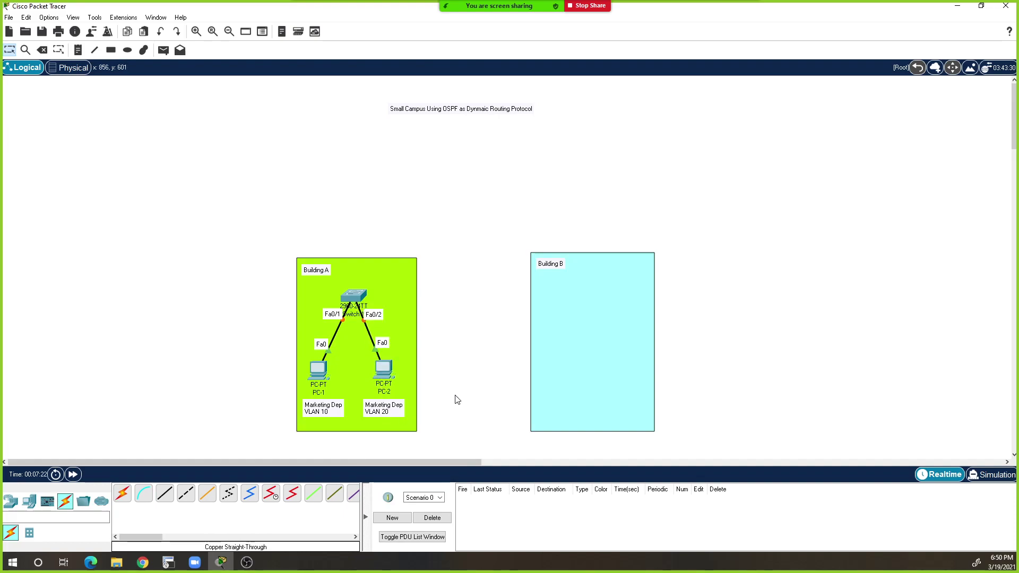
# Change the department name in the note beneath PC-2 to HR Dep
pyautogui.doubleClick(380, 404)
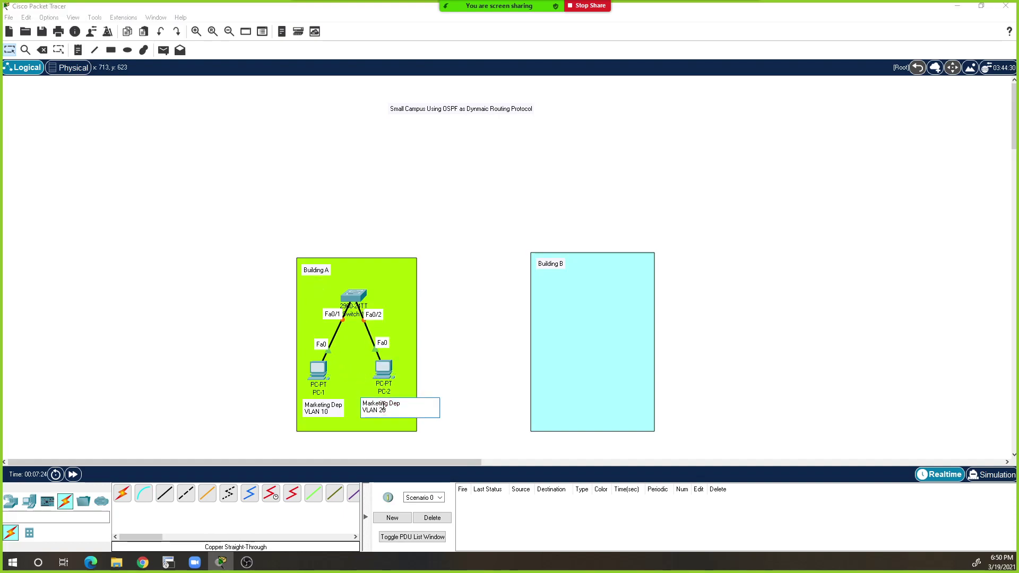
pyautogui.doubleClick(379, 404)
pyautogui.click(390, 403)
pyautogui.doubleClick(376, 403)
pyautogui.write('HR')
pyautogui.click(485, 426)
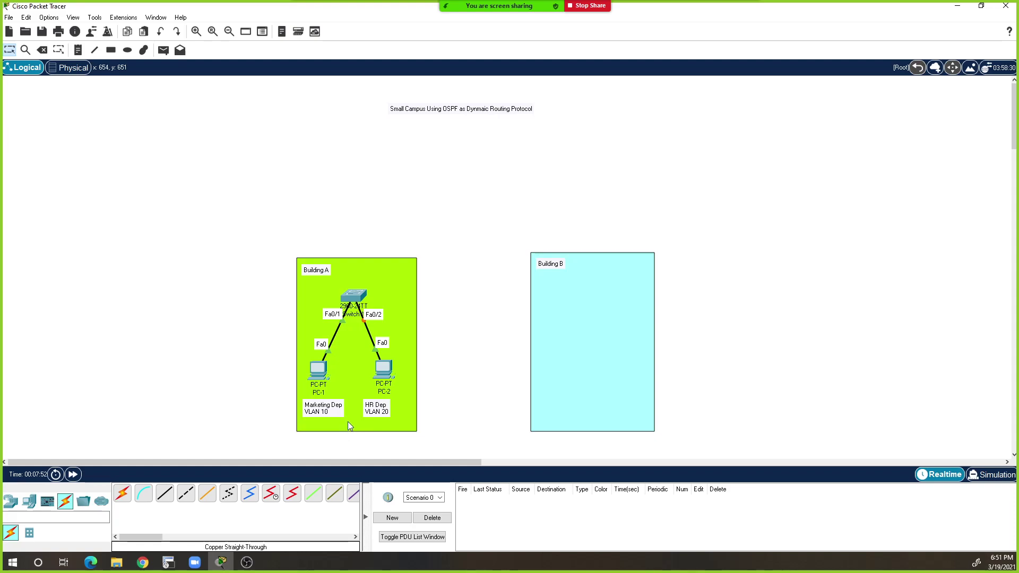
# Place a 2960 switch in the upper middle of Building B and name it Switch B
pyautogui.doubleClick(417, 343)
pyautogui.click(437, 366)
pyautogui.click(11, 500)
pyautogui.click(35, 534)
pyautogui.click(122, 492)
pyautogui.click(603, 304)
pyautogui.moveTo(603, 304); pyautogui.dragTo(600, 302)
pyautogui.click(590, 313)
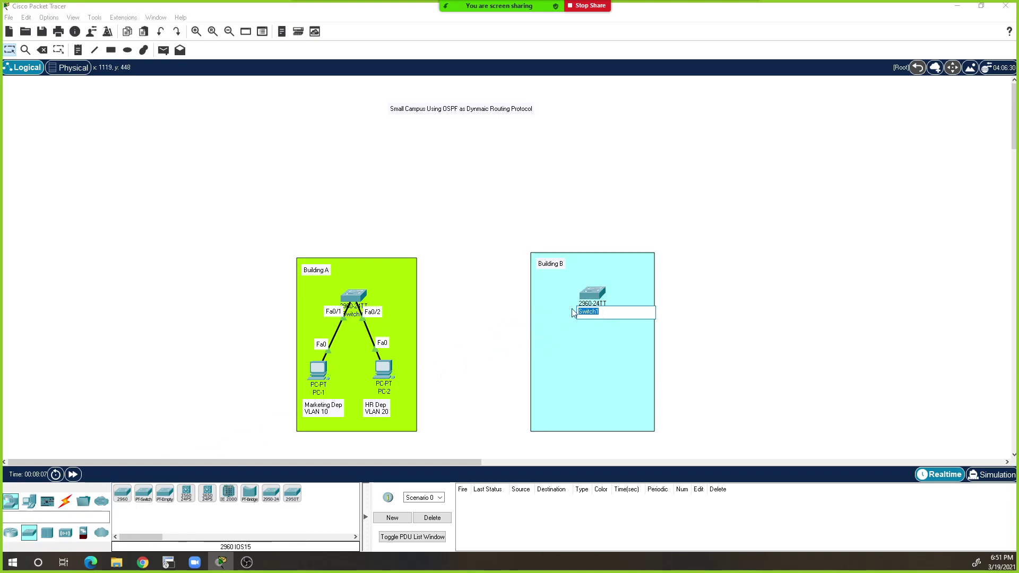
pyautogui.write('Swit')
pyautogui.press('Return')
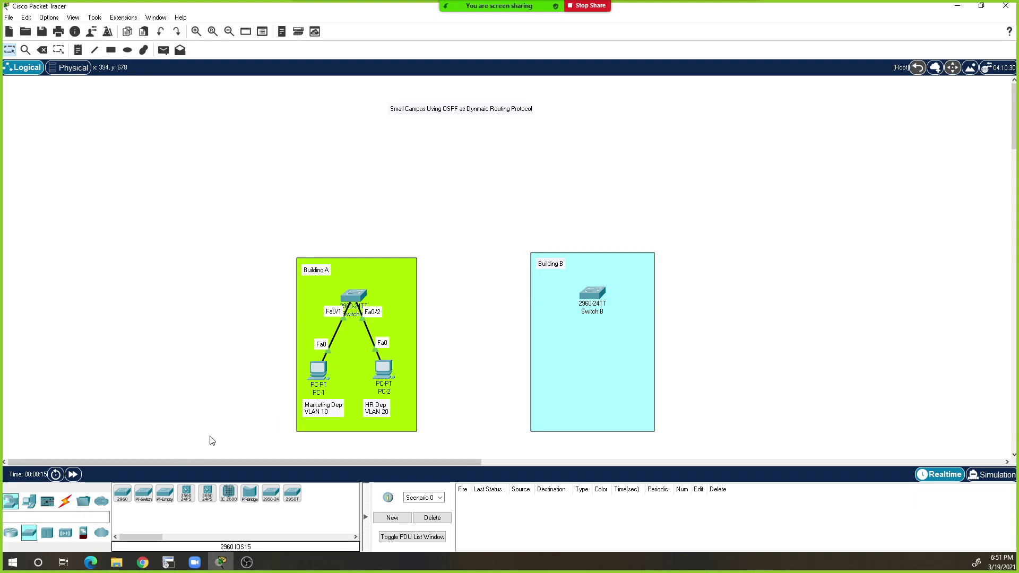
# Place a PC in the lower left of Building B and name it PC-3
pyautogui.click(29, 501)
pyautogui.moveTo(122, 494); pyautogui.dragTo(551, 371)
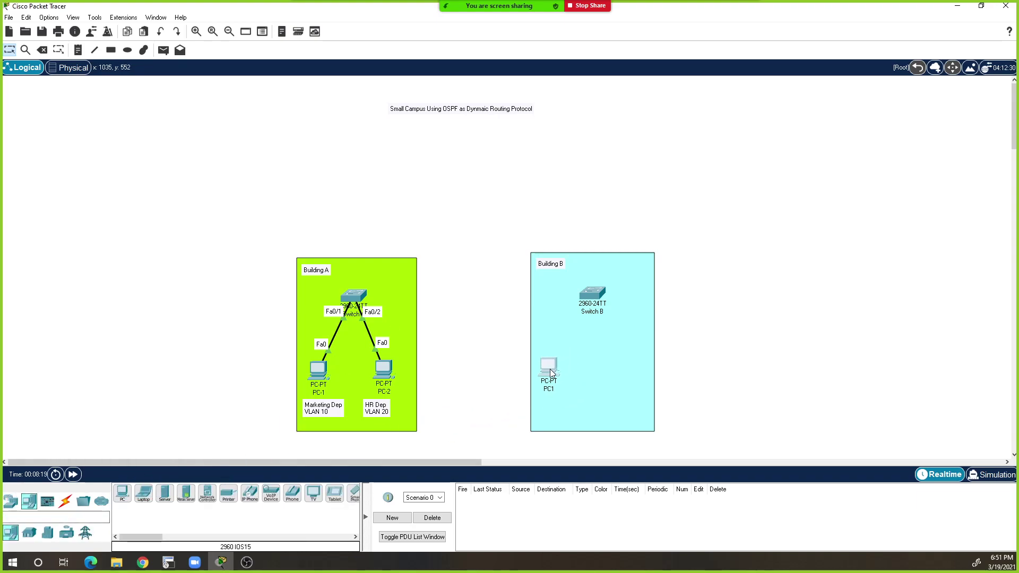
pyautogui.click(548, 389)
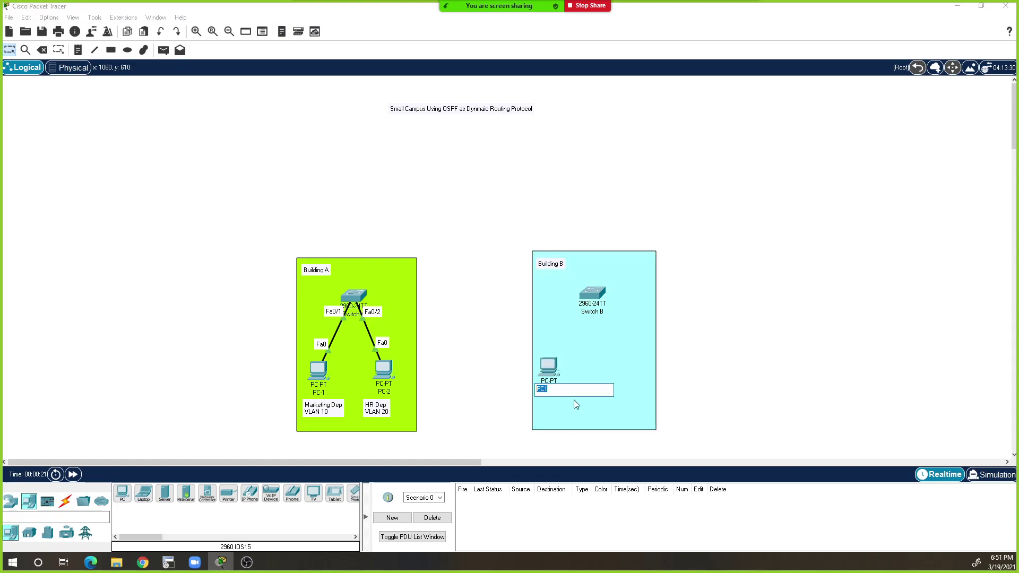
pyautogui.write('PC-3')
pyautogui.press('Return')
# Duplicate PC-3 to the lower right of Building B, line up both PCs, and name the copy PC-4
pyautogui.hotkey('ctrl', 'c')
pyautogui.hotkey('ctrl', 'v')
pyautogui.moveTo(559, 379); pyautogui.dragTo(629, 371)
pyautogui.moveTo(560, 379)
pyautogui.mouseDown()
pyautogui.moveTo(549, 387)
pyautogui.moveTo(552, 372)
pyautogui.mouseUp()
pyautogui.moveTo(627, 371); pyautogui.dragTo(627, 387)
pyautogui.click(632, 387)
pyautogui.write('4')
pyautogui.press('Return')
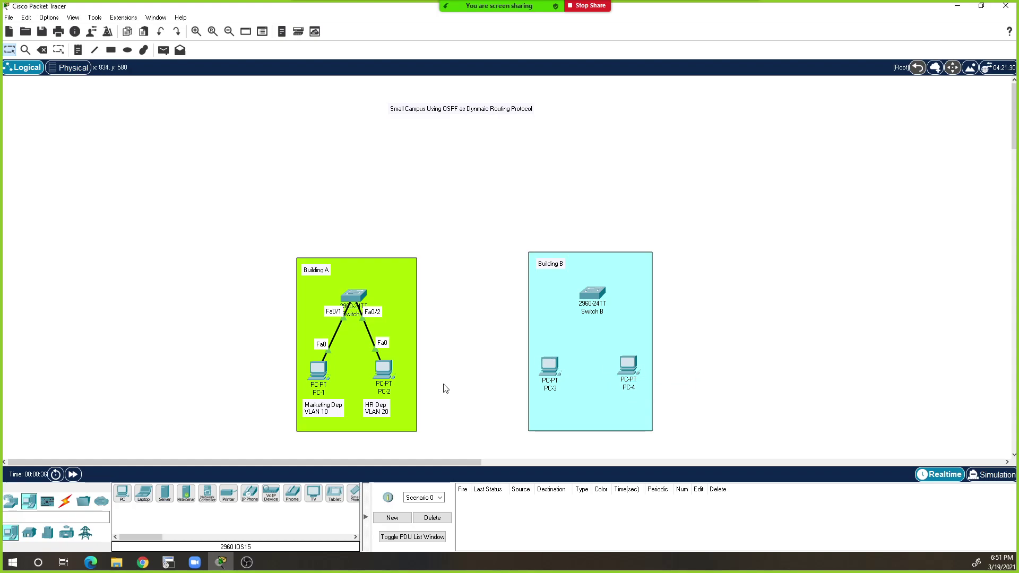
# Connect PC-3's FastEthernet0 to Switch B's FastEthernet0/1 with a copper straight-through cable
pyautogui.click(65, 501)
pyautogui.click(164, 496)
pyautogui.click(550, 367)
pyautogui.click(579, 405)
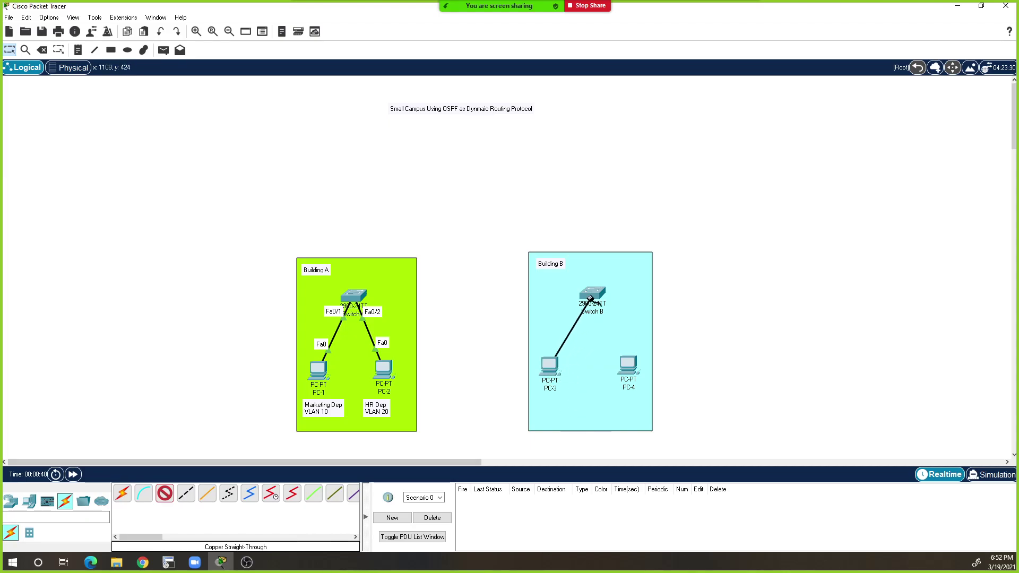
pyautogui.click(592, 293)
pyautogui.click(626, 307)
# Connect Switch B's FastEthernet0/2 to PC-4's FastEthernet0 with a copper straight-through cable
pyautogui.click(165, 494)
pyautogui.click(600, 294)
pyautogui.click(617, 308)
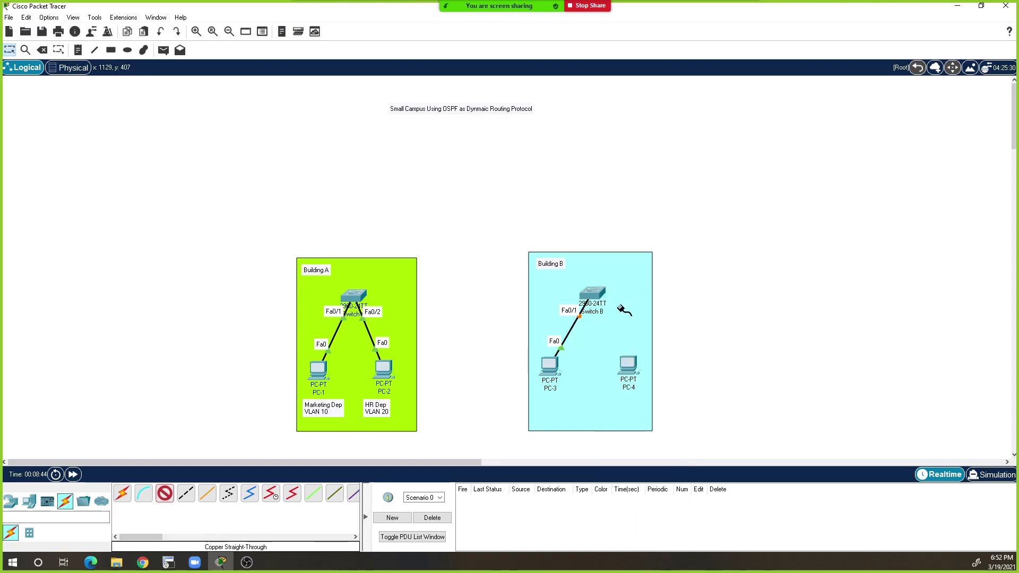
pyautogui.click(628, 366)
pyautogui.click(661, 405)
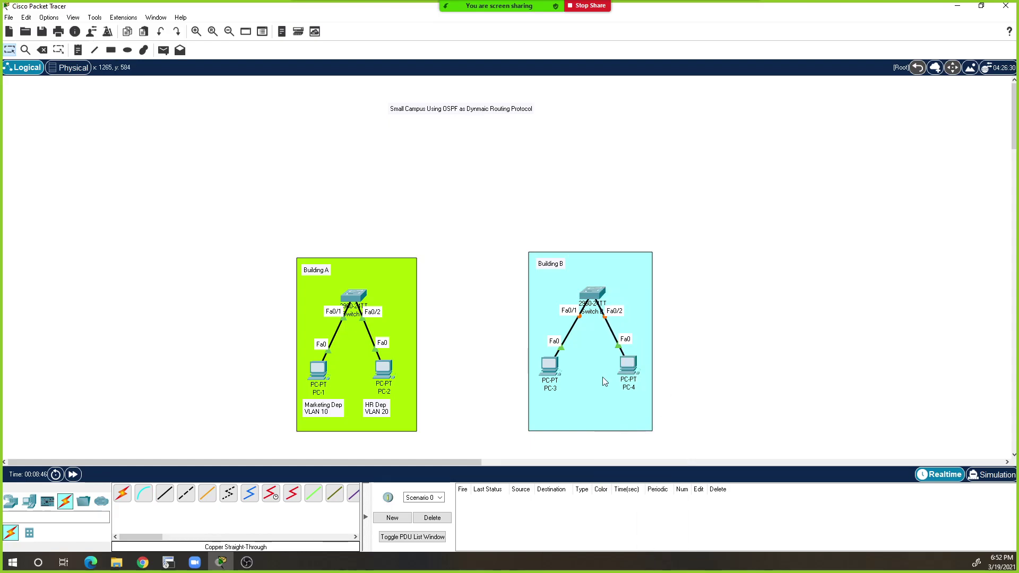
# Copy Building A's department label into Building B below both PCs and change the one under PC-3 to IT Dep
pyautogui.moveTo(327, 415); pyautogui.dragTo(615, 405)
pyautogui.doubleClick(560, 401)
pyautogui.write('IT Dep')
pyautogui.click(504, 402)
# Change the department name in the label below PC-4 to Finance Dep and move the label under the PC
pyautogui.doubleClick(624, 402)
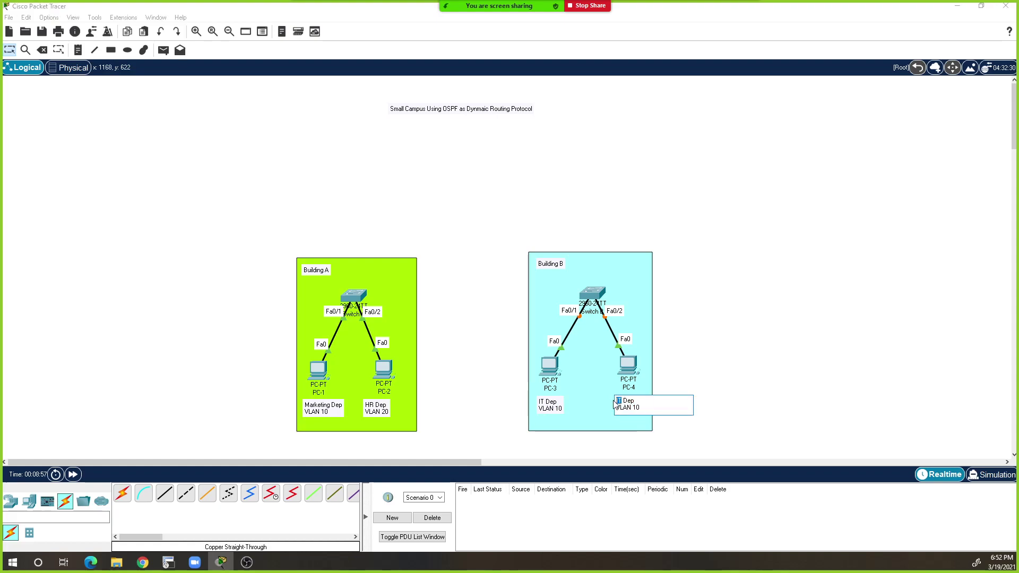
pyautogui.press('BackSpace')
pyautogui.write('Finance')
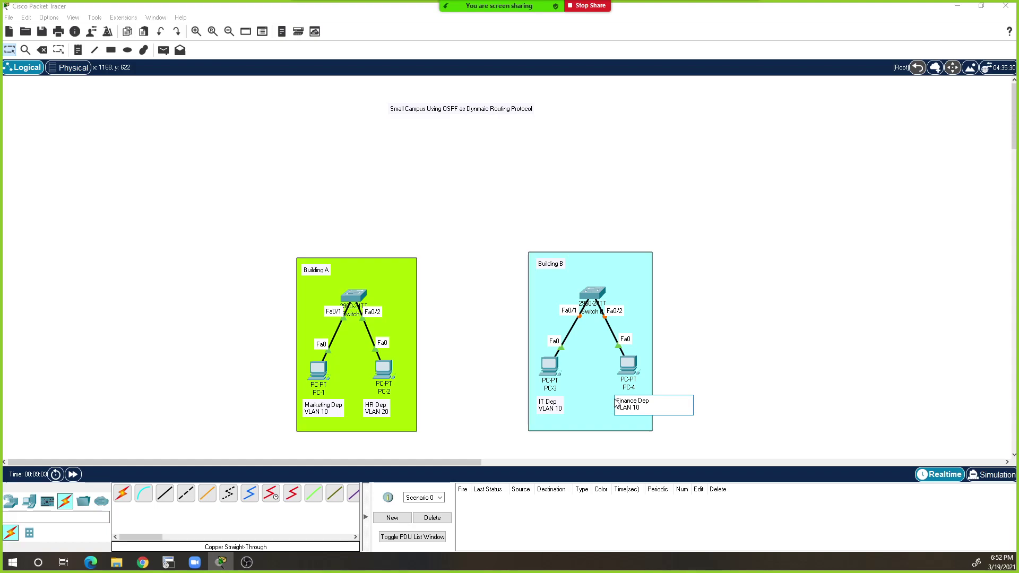
pyautogui.click(746, 380)
pyautogui.moveTo(627, 409)
pyautogui.mouseDown()
pyautogui.moveTo(704, 402)
pyautogui.moveTo(628, 411)
pyautogui.mouseUp()
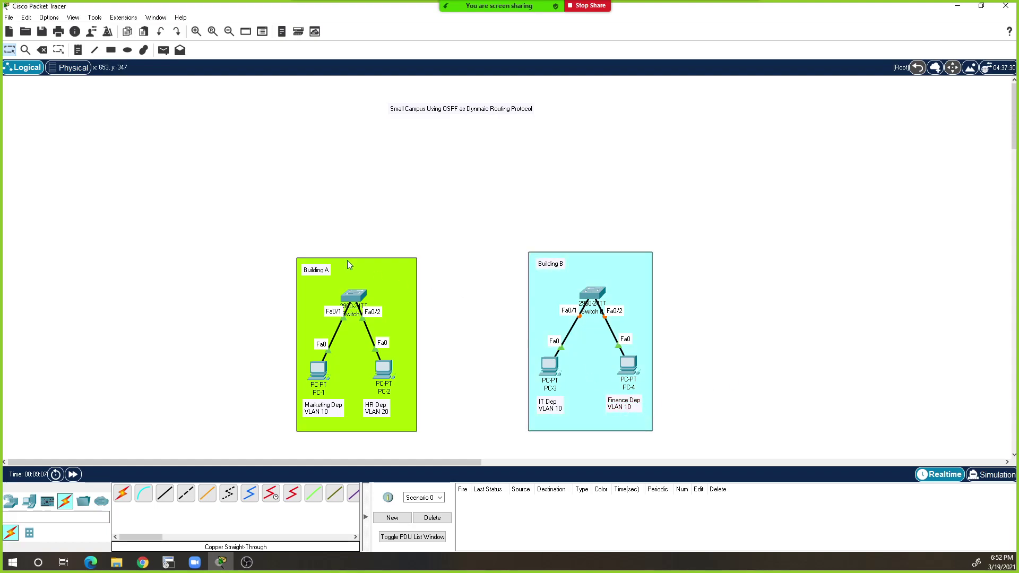
# Place a 3560-24PS multilayer switch above and between the two buildings
pyautogui.click(29, 501)
pyautogui.click(10, 501)
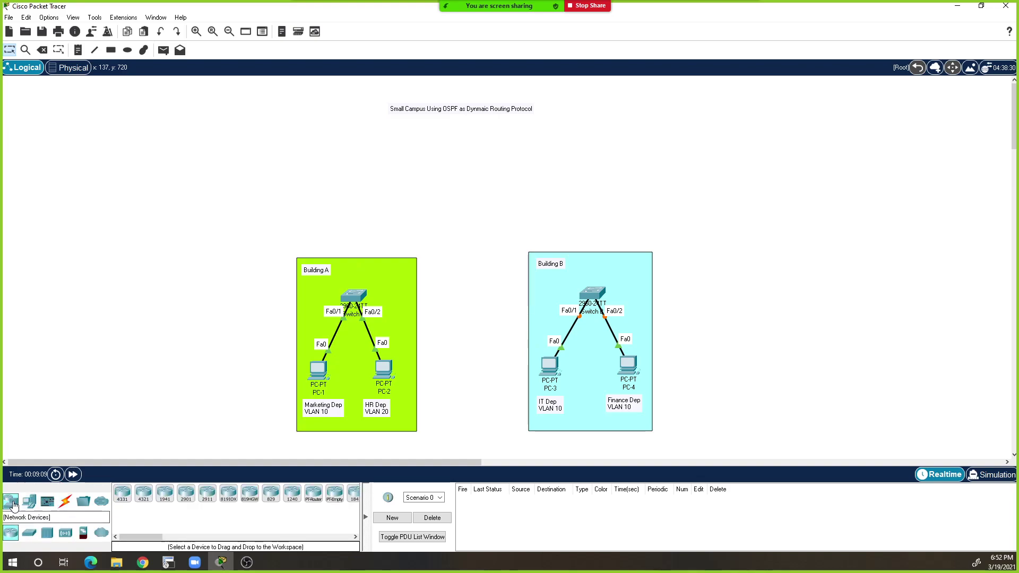
pyautogui.click(29, 532)
pyautogui.moveTo(207, 502); pyautogui.dragTo(383, 262)
pyautogui.click(471, 199)
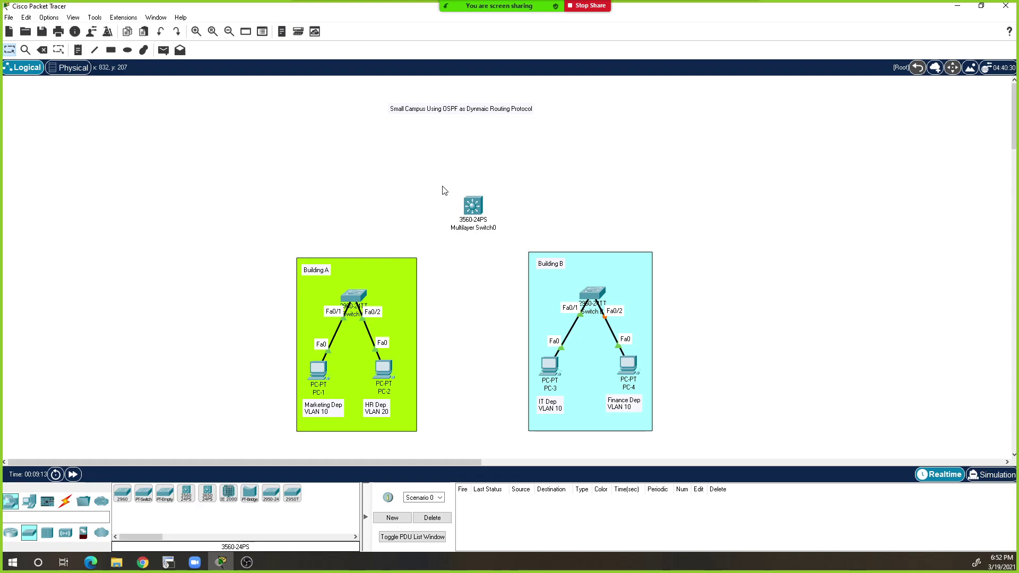
# Rename the multilayer switch L3-Switch-Core and adjust its position between the buildings
pyautogui.click(493, 222)
pyautogui.moveTo(488, 221); pyautogui.dragTo(460, 220)
pyautogui.click(459, 221)
pyautogui.hotkey('ctrl', 'a')
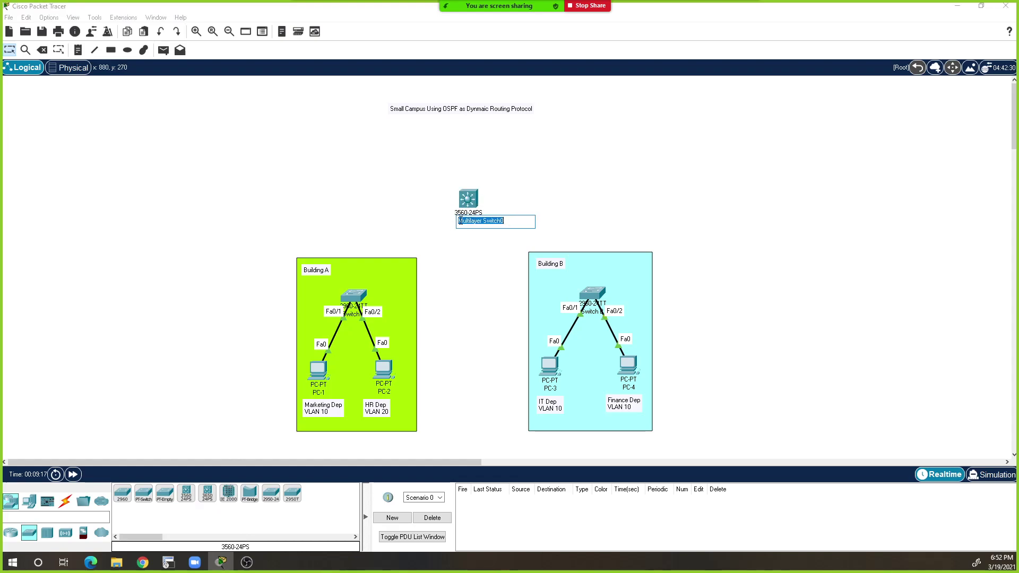
pyautogui.press('BackSpace')
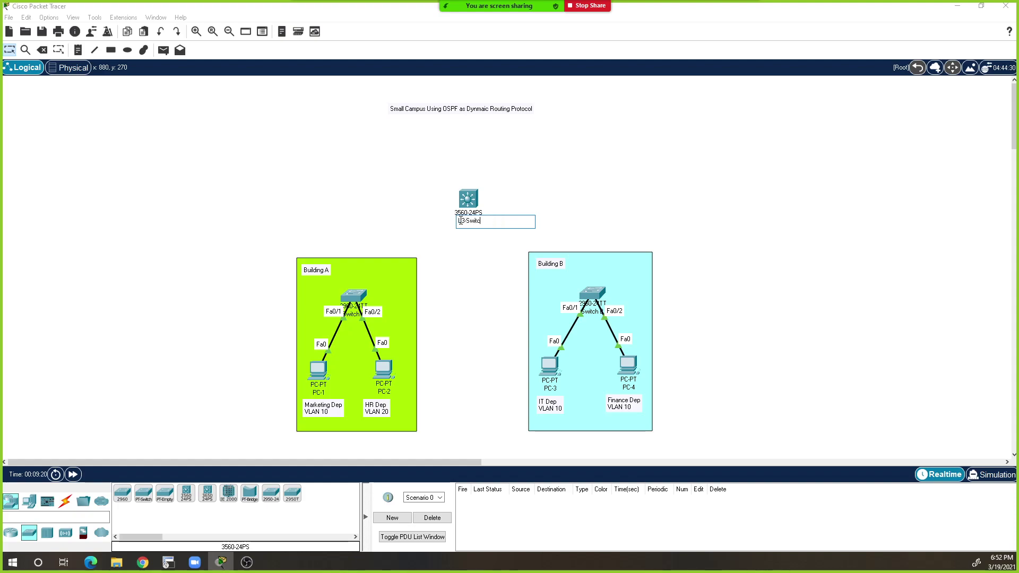
pyautogui.press('Return')
pyautogui.moveTo(475, 202); pyautogui.dragTo(481, 209)
# Check L3-Switch-Core's command-line interface and close its device window
pyautogui.click(477, 206)
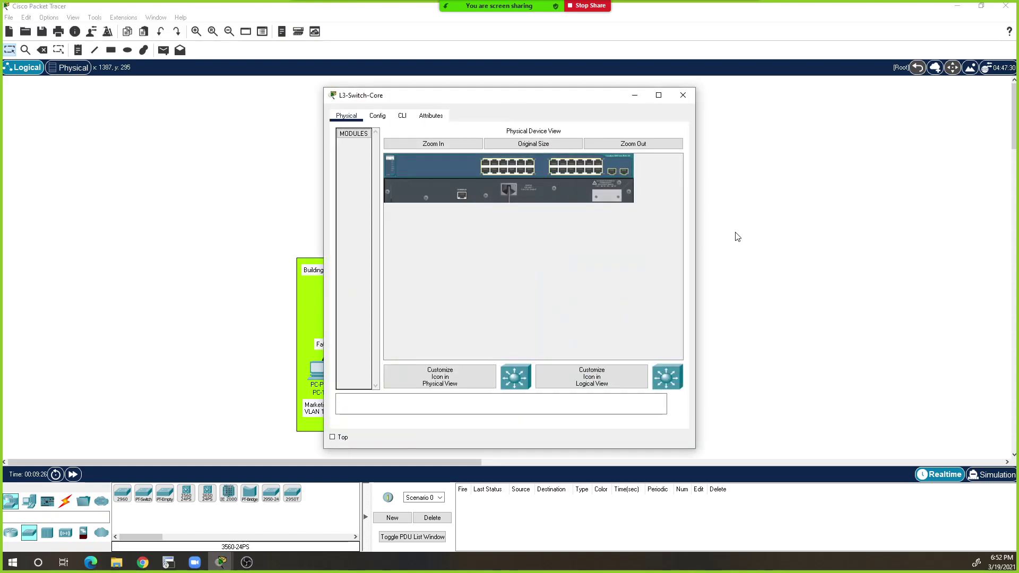
pyautogui.click(403, 116)
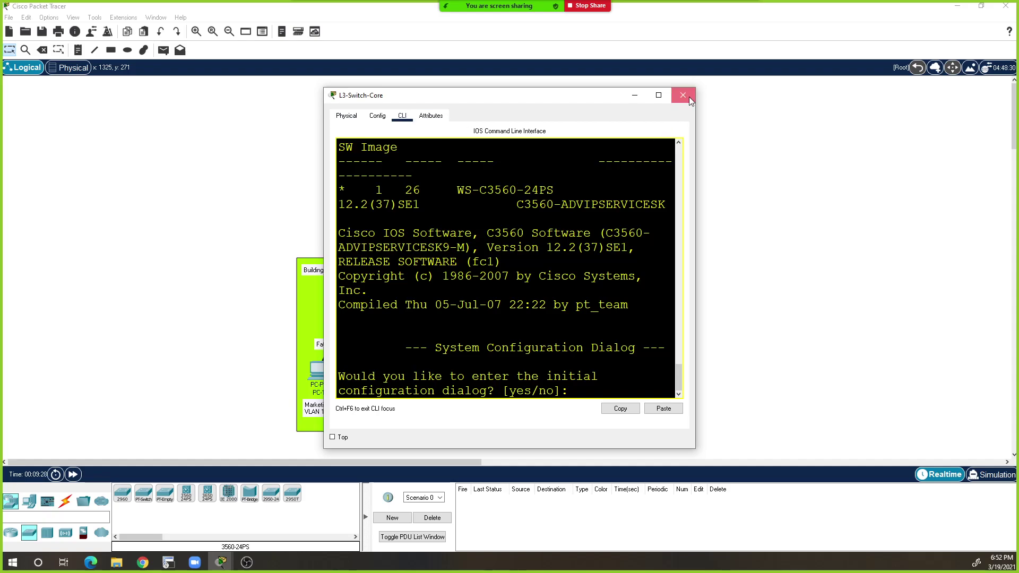
pyautogui.click(684, 96)
# Connect GigabitEthernet0/1 on Building A's switch to GigabitEthernet0/1 on L3-Switch-Core with a copper straight-through cable
pyautogui.click(65, 500)
pyautogui.click(165, 493)
pyautogui.click(364, 297)
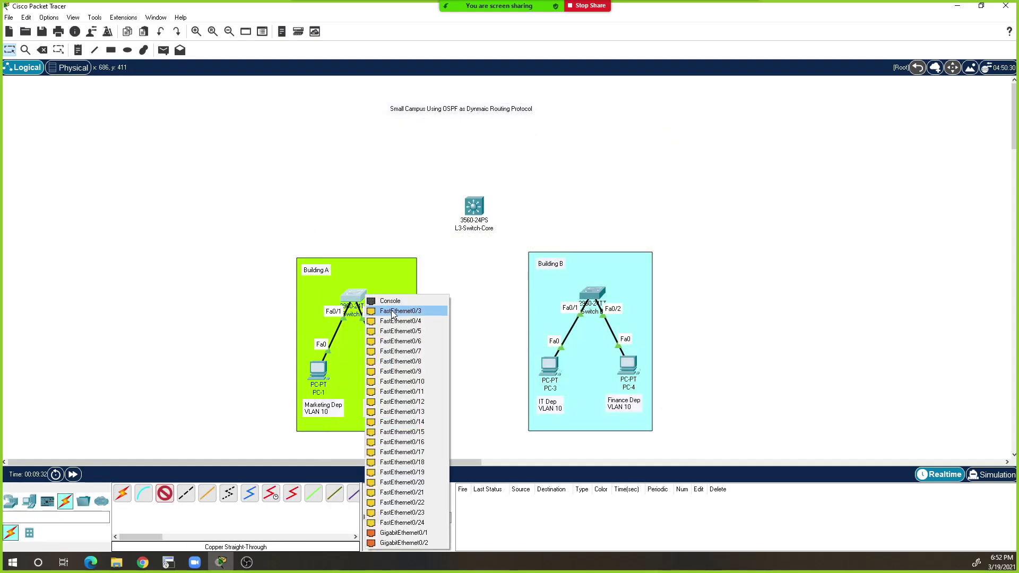
pyautogui.press('Escape')
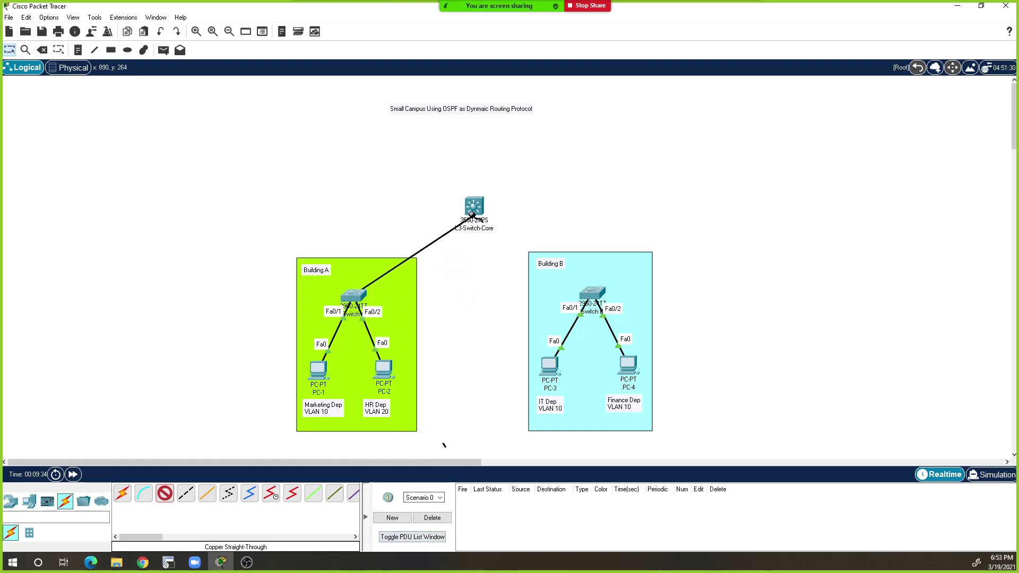
pyautogui.click(473, 207)
pyautogui.click(511, 465)
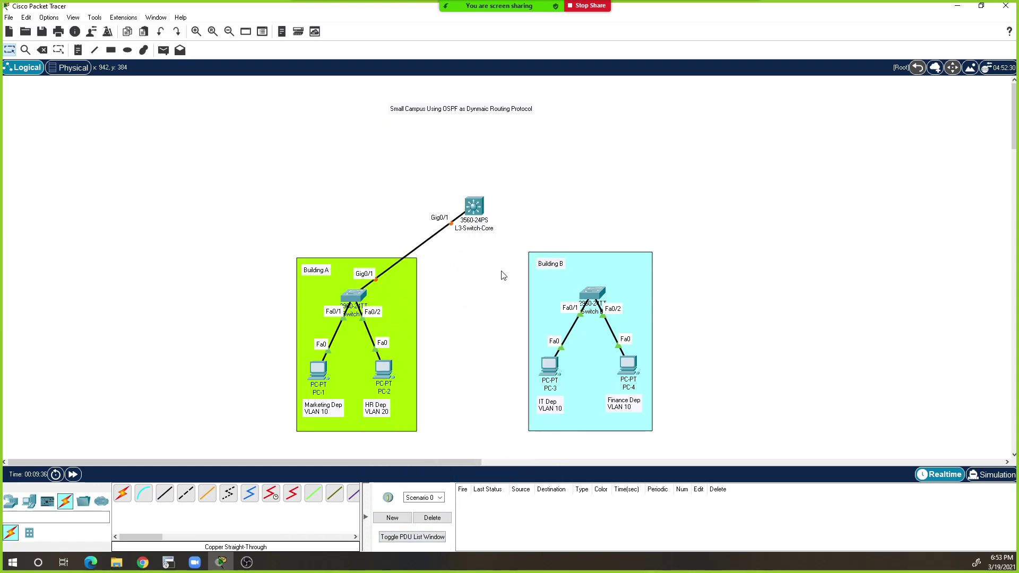
# Try to connect L3-Switch-Core's GigabitEthernet0/2 to Switch B with a copper straight-through cable
pyautogui.click(165, 493)
pyautogui.click(474, 207)
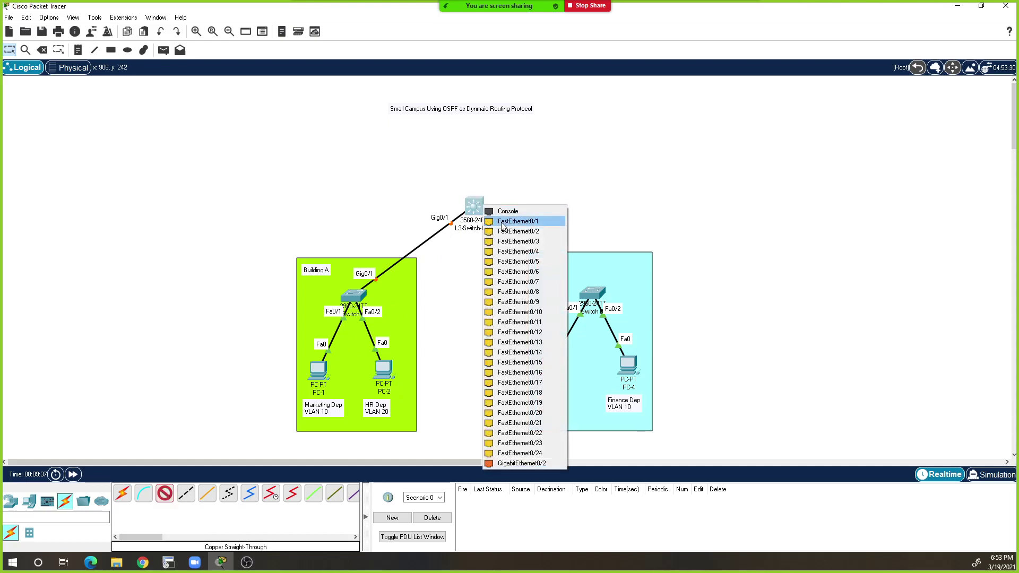
pyautogui.click(527, 465)
pyautogui.click(474, 206)
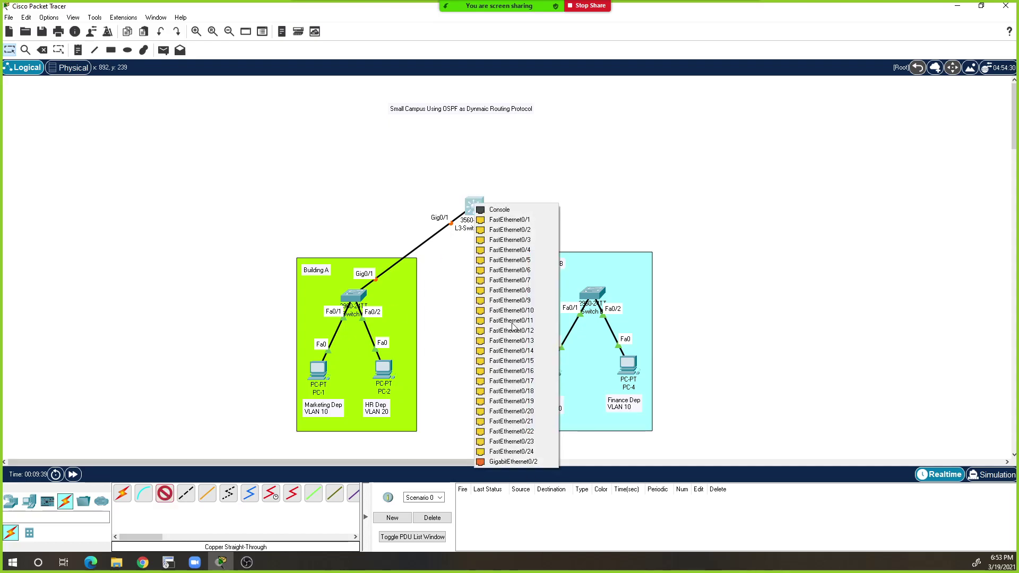
pyautogui.click(523, 461)
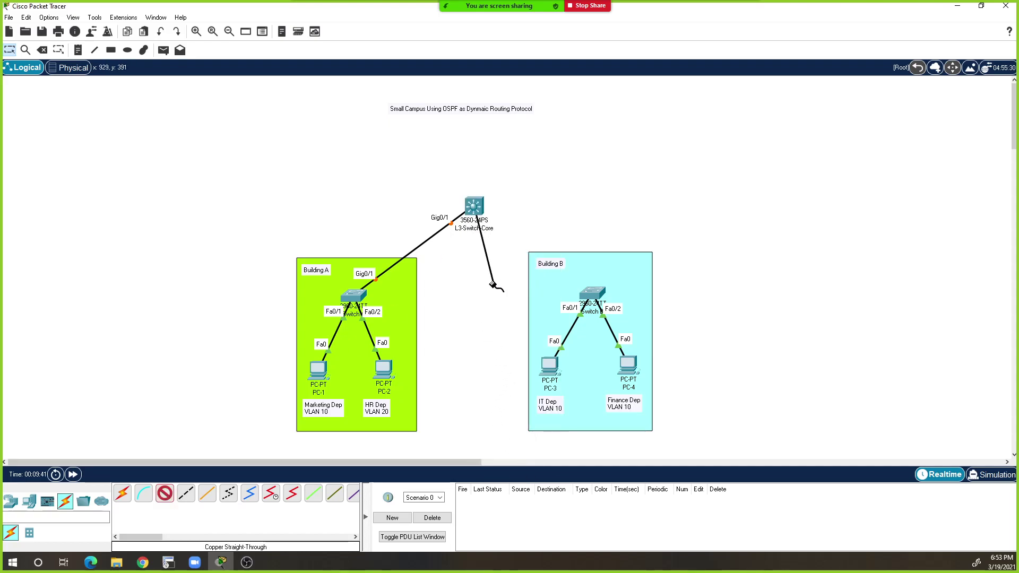
pyautogui.click(597, 298)
pyautogui.click(454, 342)
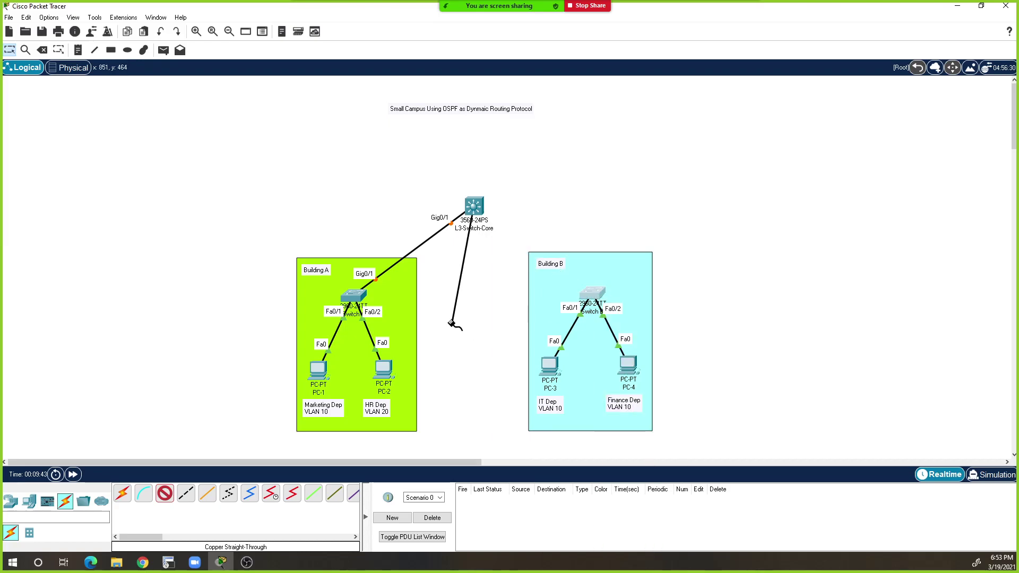
# Cancel the pending cable and delete the gigabit link between Building A's switch and L3-Switch-Core
pyautogui.click(42, 50)
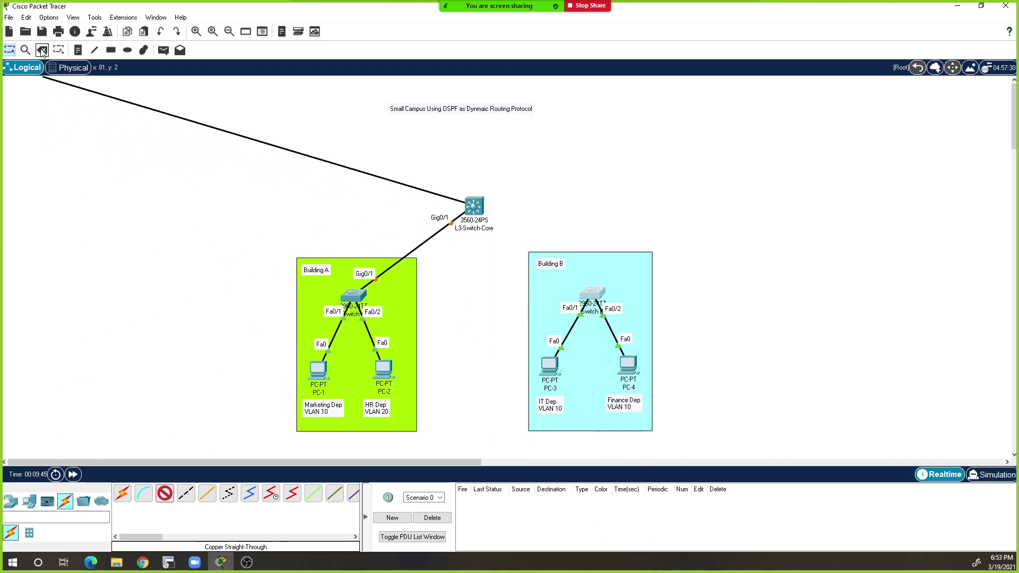
pyautogui.click(539, 299)
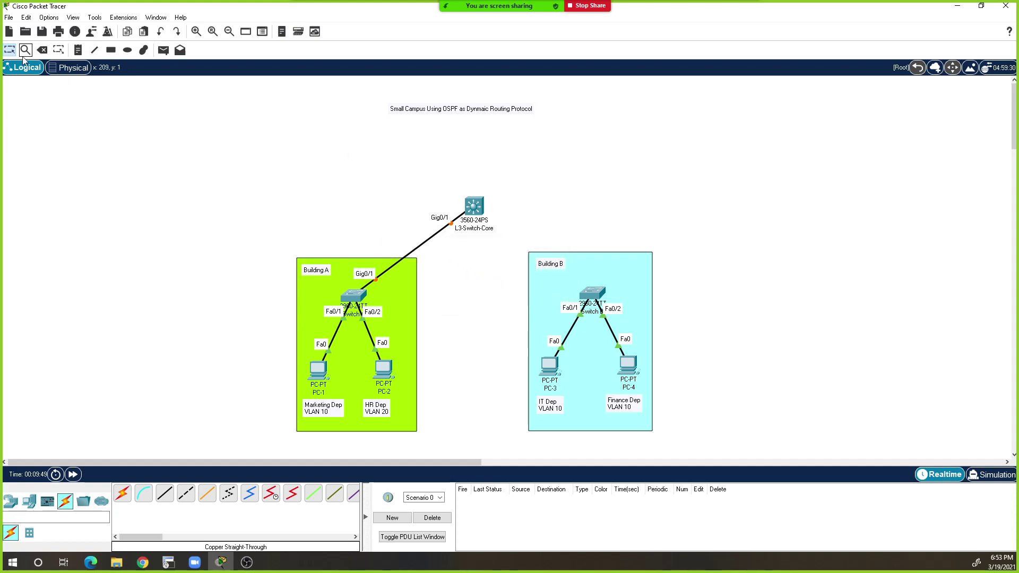
pyautogui.click(419, 243)
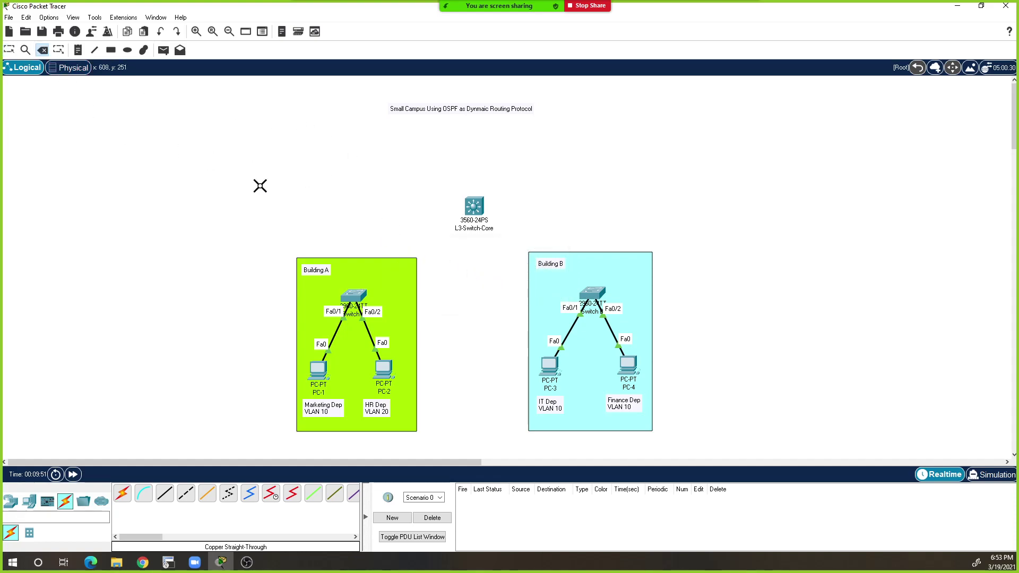
pyautogui.click(9, 50)
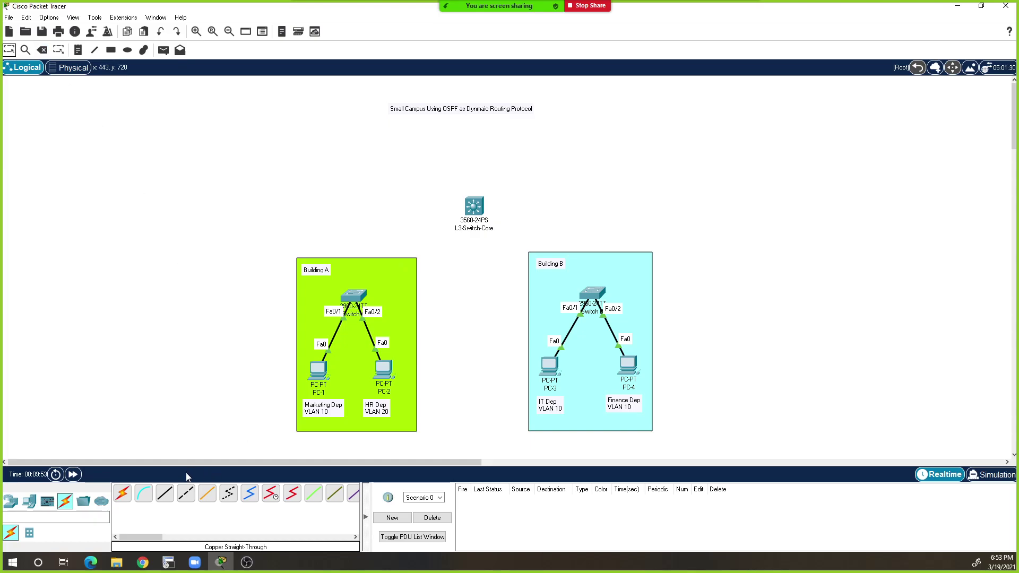
# Connect FastEthernet0/3 on Building A's switch to FastEthernet0/1 on L3-Switch-Core with a copper straight-through cable
pyautogui.click(165, 494)
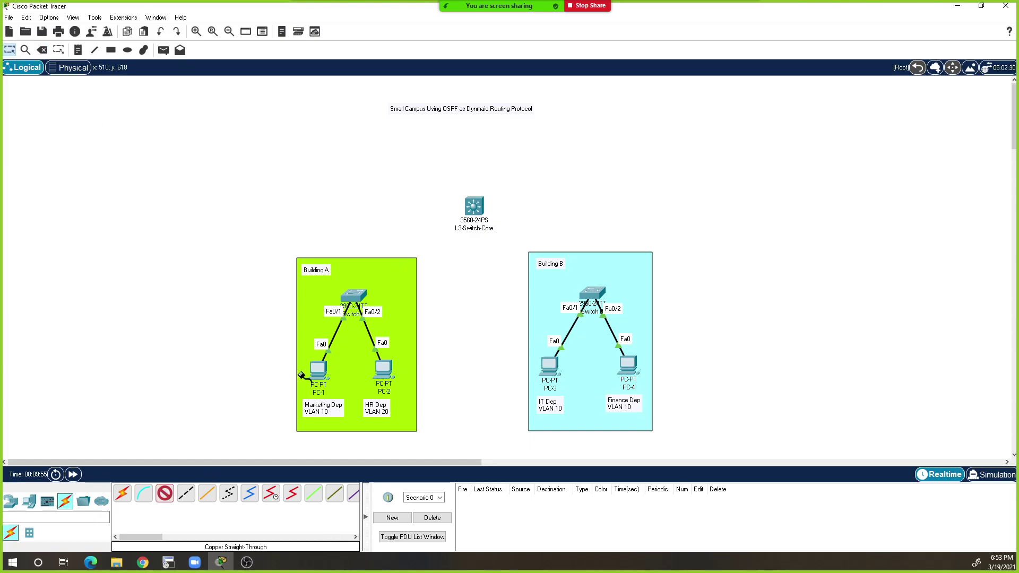
pyautogui.click(362, 291)
pyautogui.click(390, 532)
pyautogui.click(472, 207)
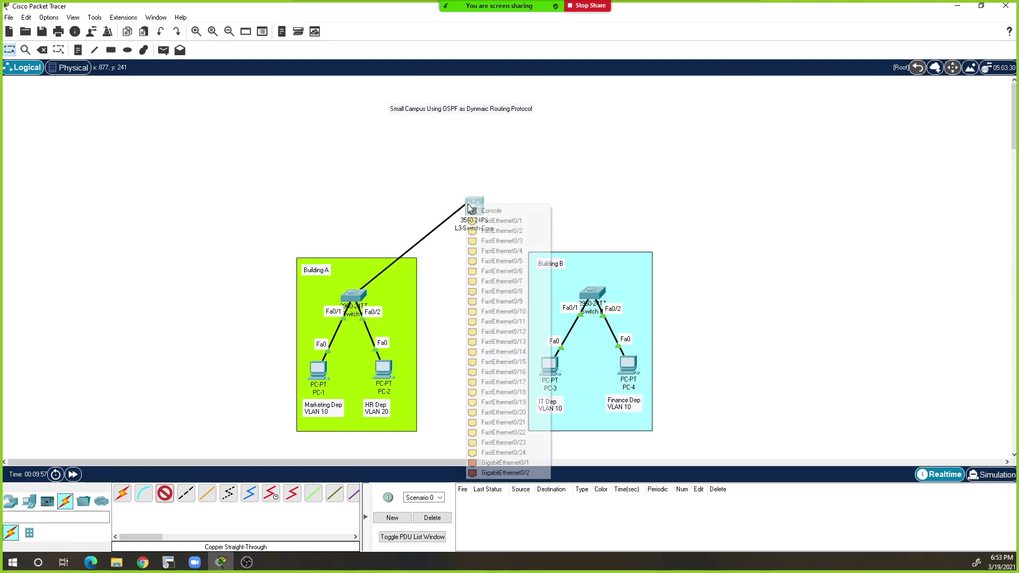
pyautogui.click(487, 218)
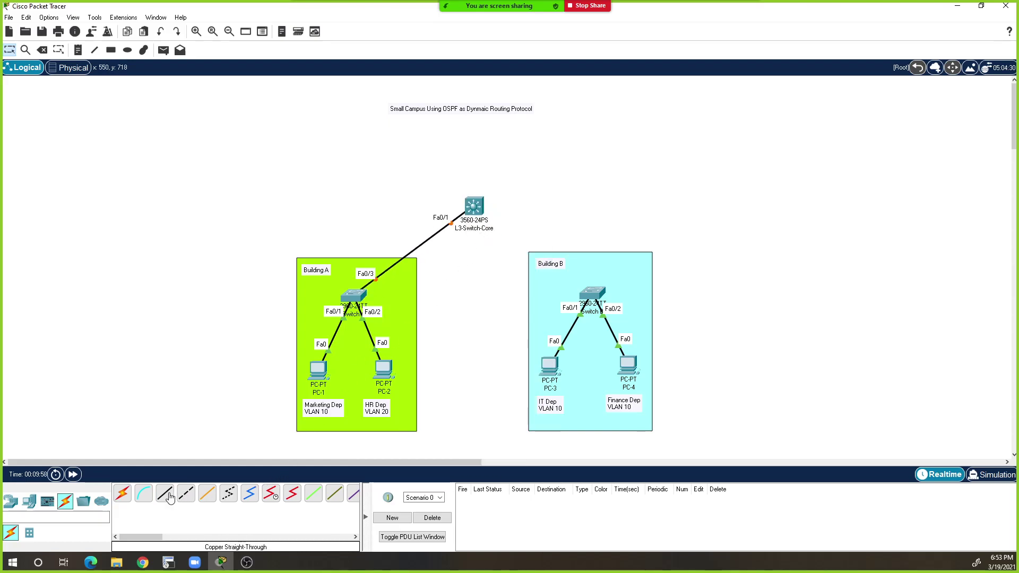